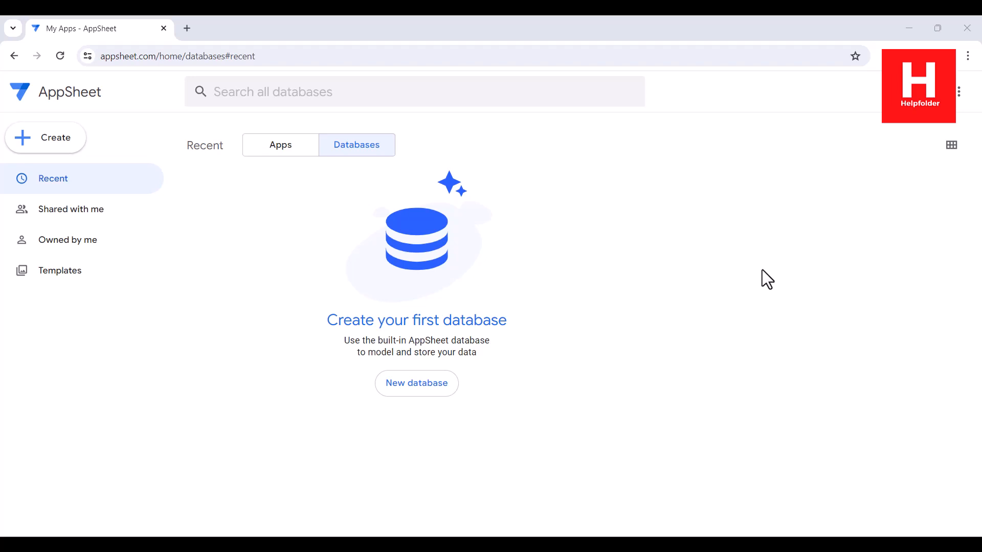
# Create a new database and rename it mydb.
pyautogui.click(419, 392)
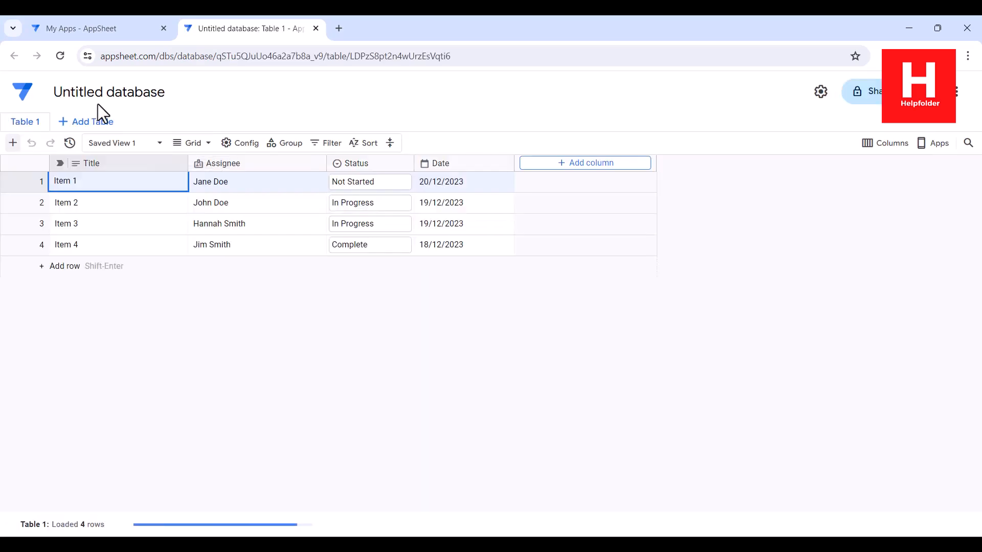
pyautogui.doubleClick(155, 96)
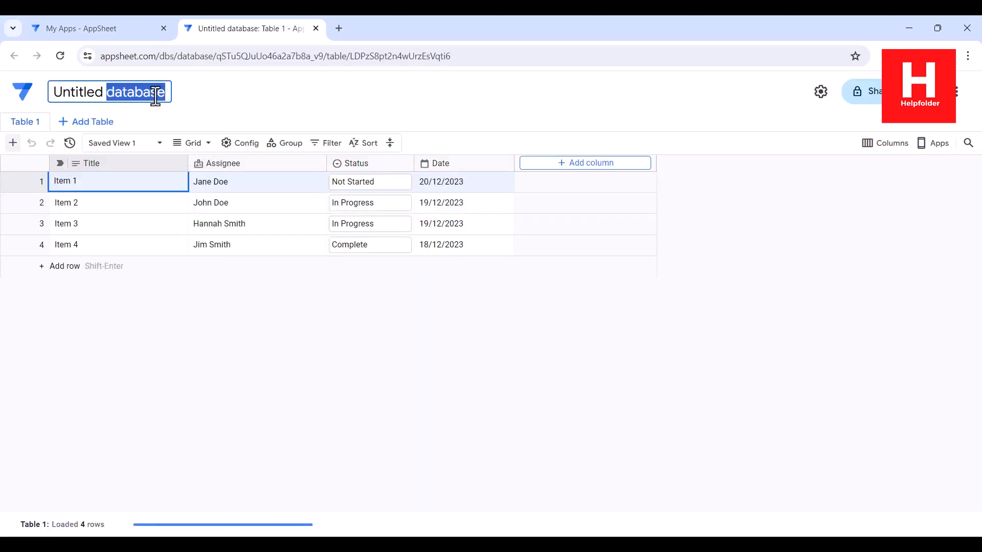
pyautogui.press('BackSpace')
pyautogui.press('BackSpace')
pyautogui.press('BackSpace')
pyautogui.press('BackSpace')
pyautogui.press('BackSpace')
pyautogui.press('BackSpace')
pyautogui.press('BackSpace')
pyautogui.press('BackSpace')
pyautogui.press('BackSpace')
pyautogui.press('BackSpace')
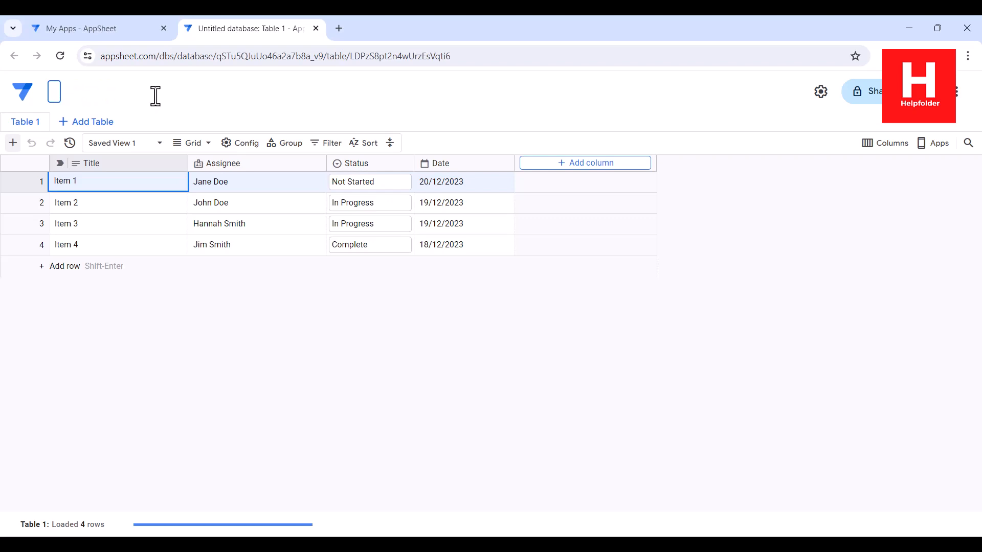
pyautogui.write('mydb')
pyautogui.press('Return')
# Create a new table in the database and add a Text column named Name to it.
pyautogui.click(88, 123)
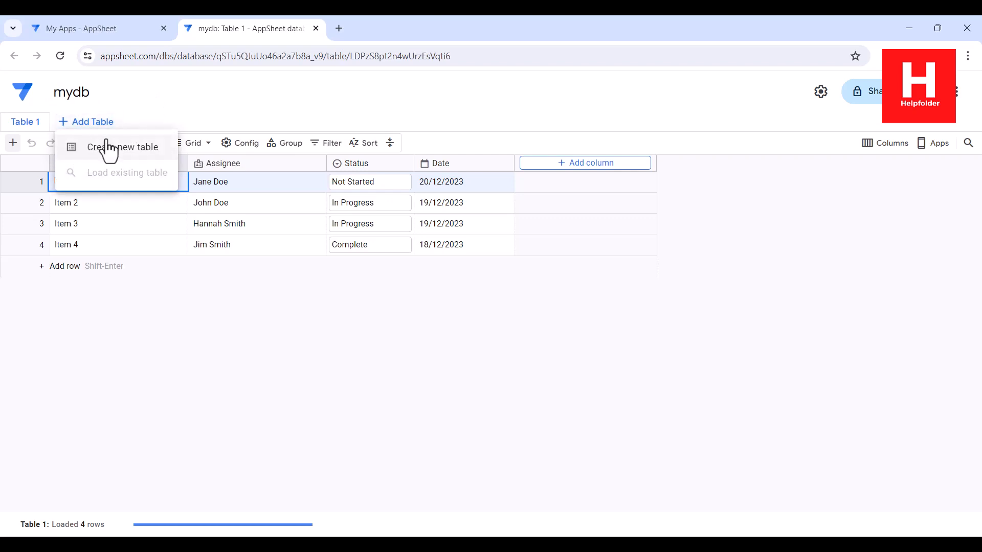
pyautogui.click(134, 149)
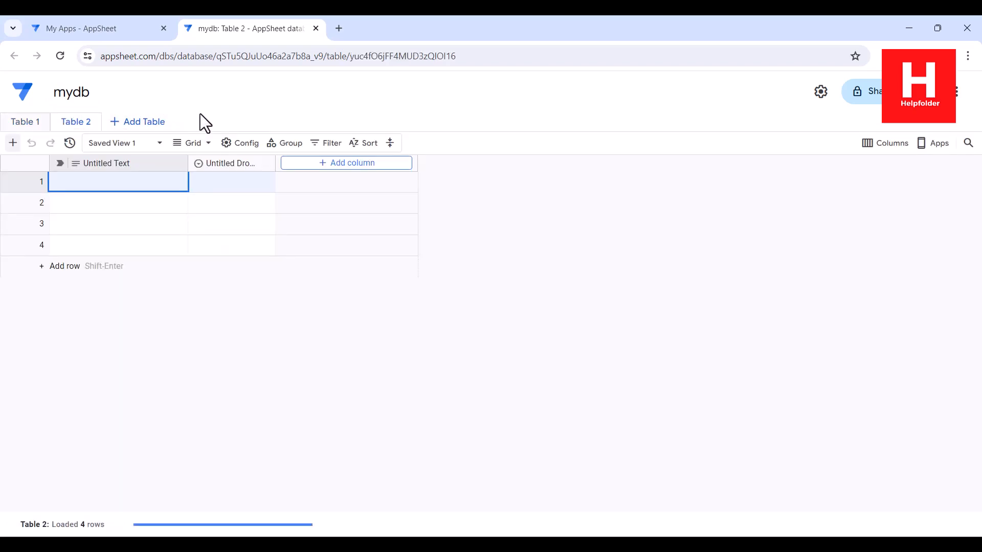
pyautogui.click(336, 164)
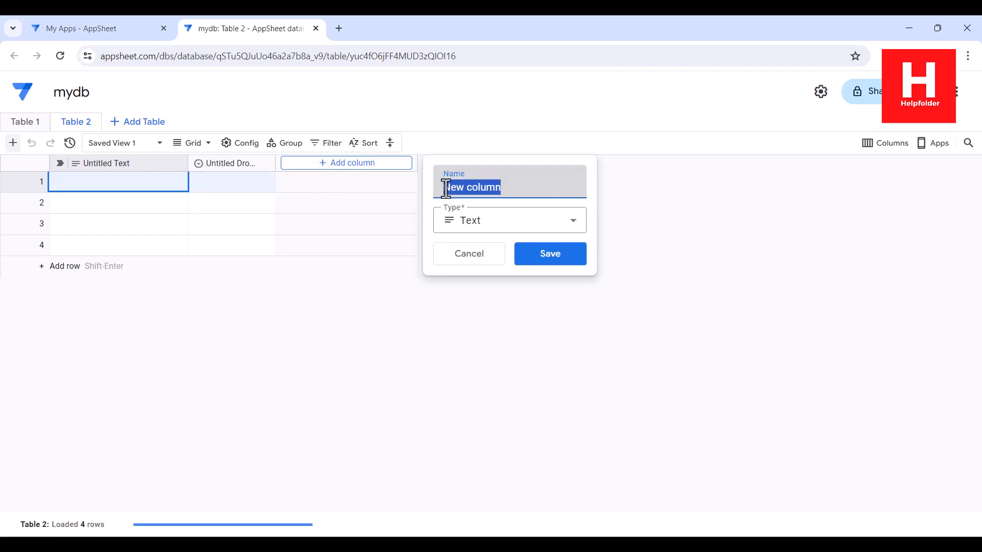
pyautogui.press('BackSpace')
pyautogui.write('Name')
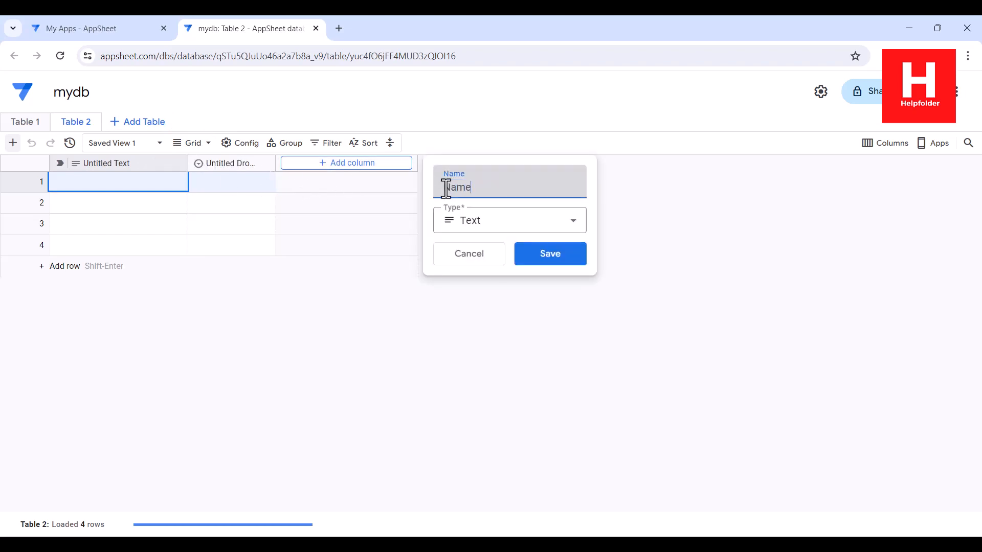
pyautogui.click(541, 259)
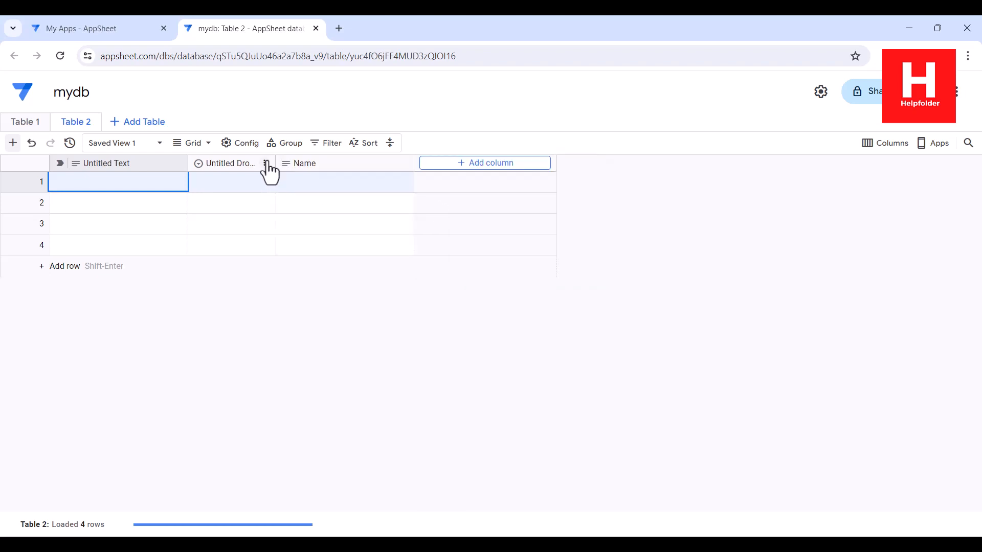
# Delete the Untitled Dropdown column from the new table.
pyautogui.click(266, 163)
pyautogui.click(322, 479)
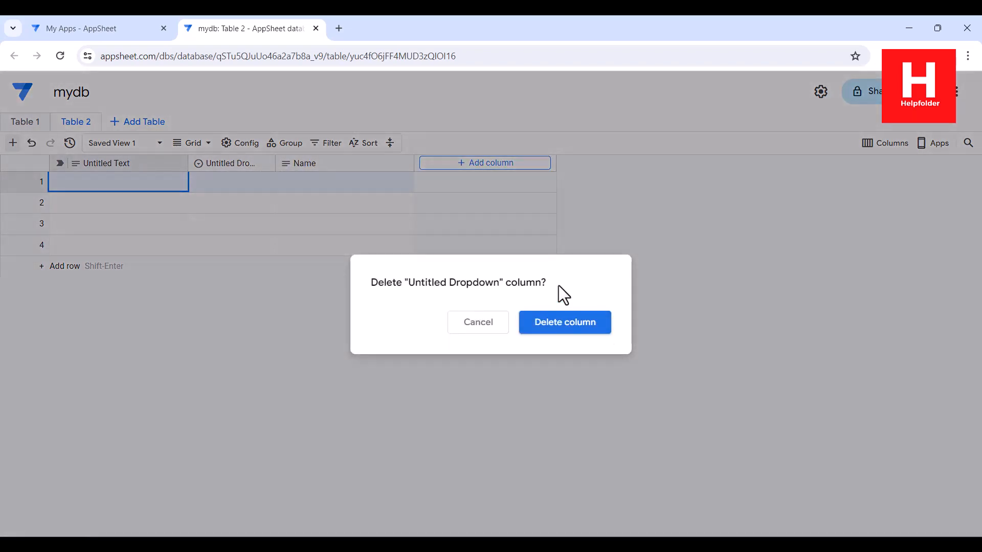
pyautogui.click(566, 324)
# Add a column named Date with the Date type to the new table.
pyautogui.click(403, 164)
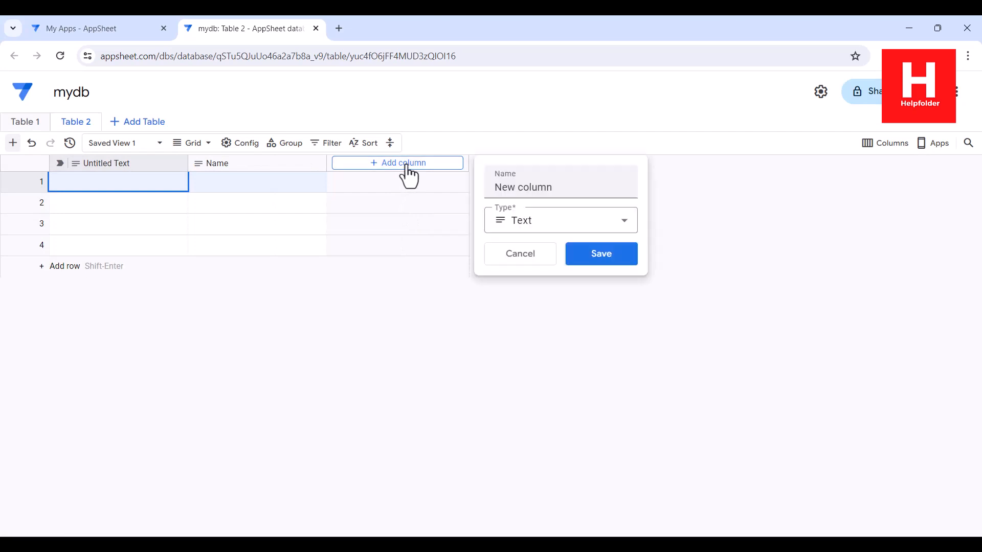
pyautogui.write('Date')
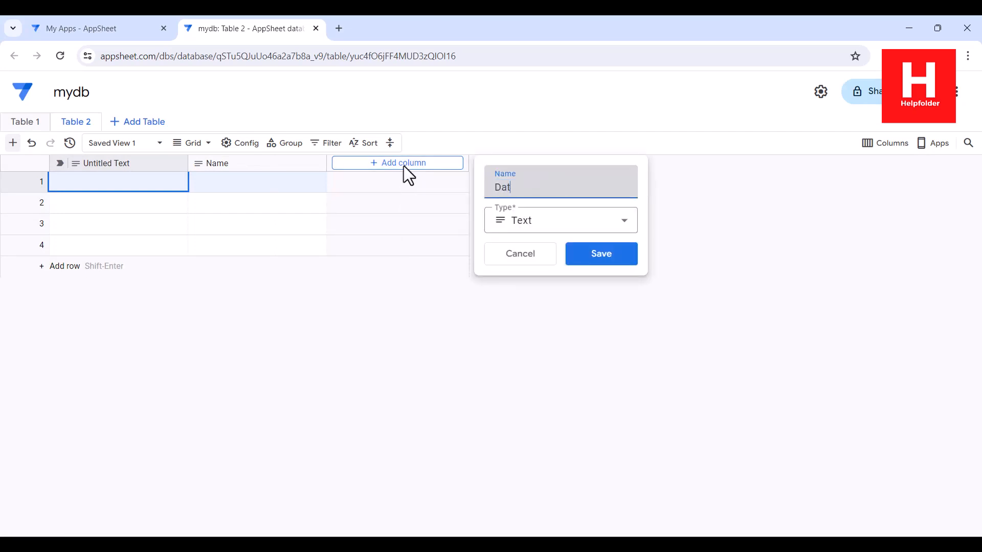
pyautogui.click(534, 236)
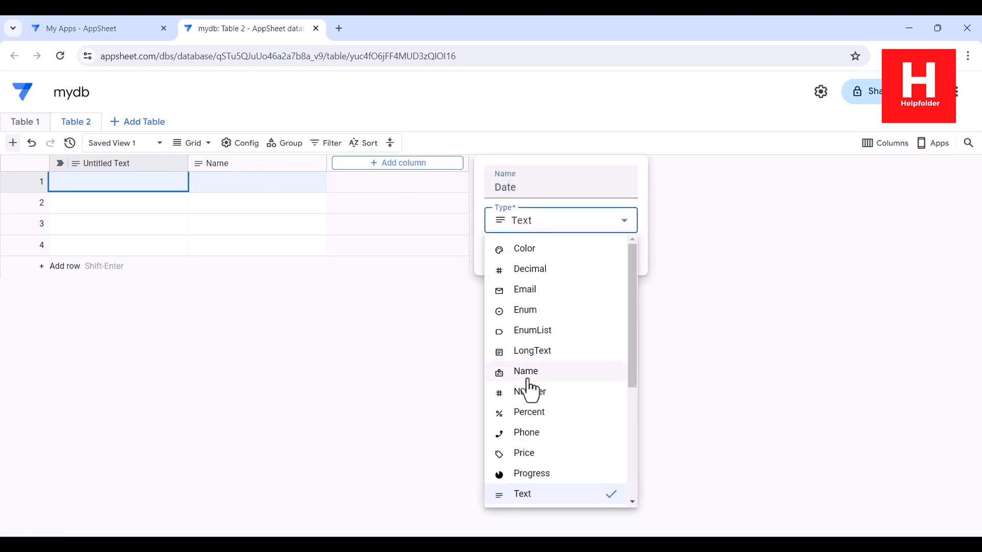
pyautogui.scroll(-4, 541, 455)
pyautogui.moveTo(591, 381)
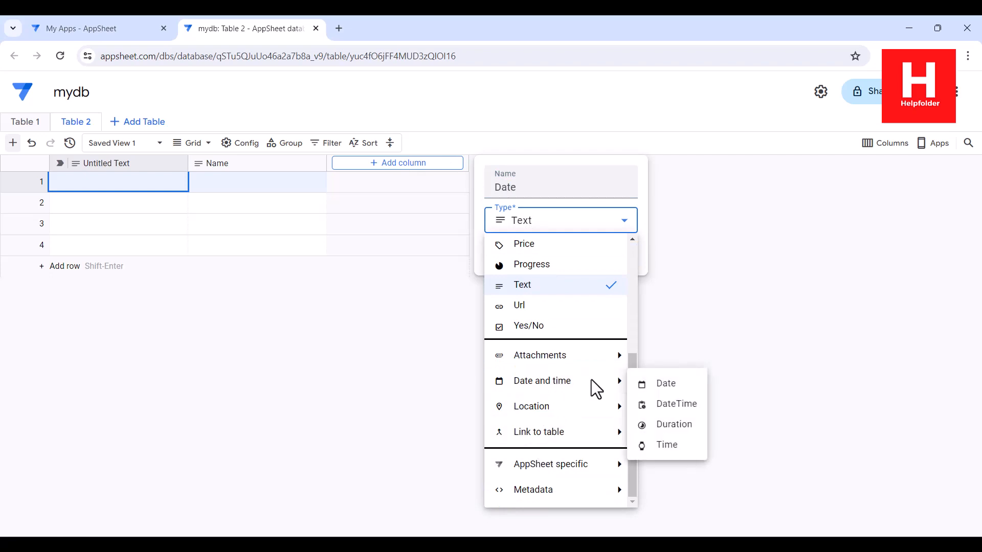
pyautogui.click(669, 381)
pyautogui.click(569, 262)
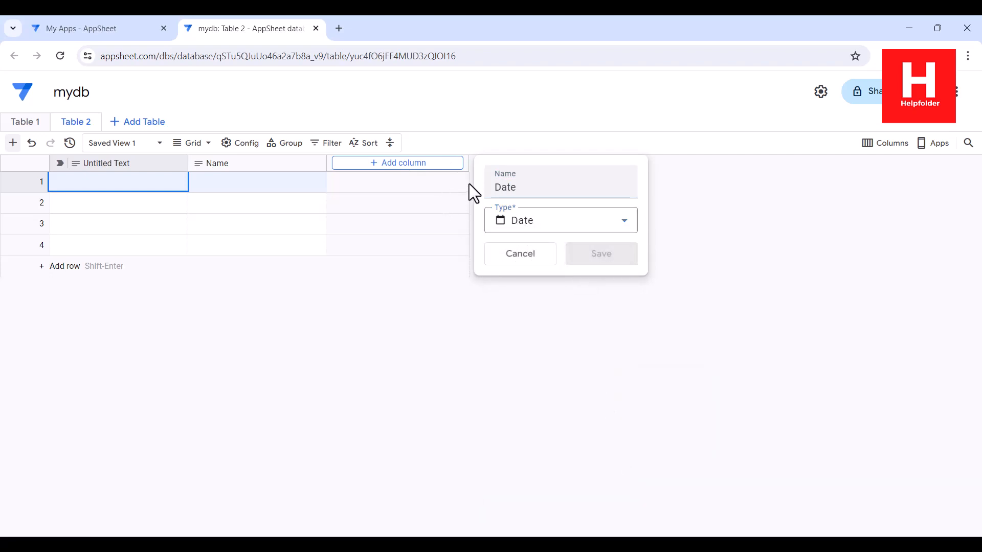
# Start a new column named Attendance with the Enum type and Dropdown as its item type.
pyautogui.click(498, 165)
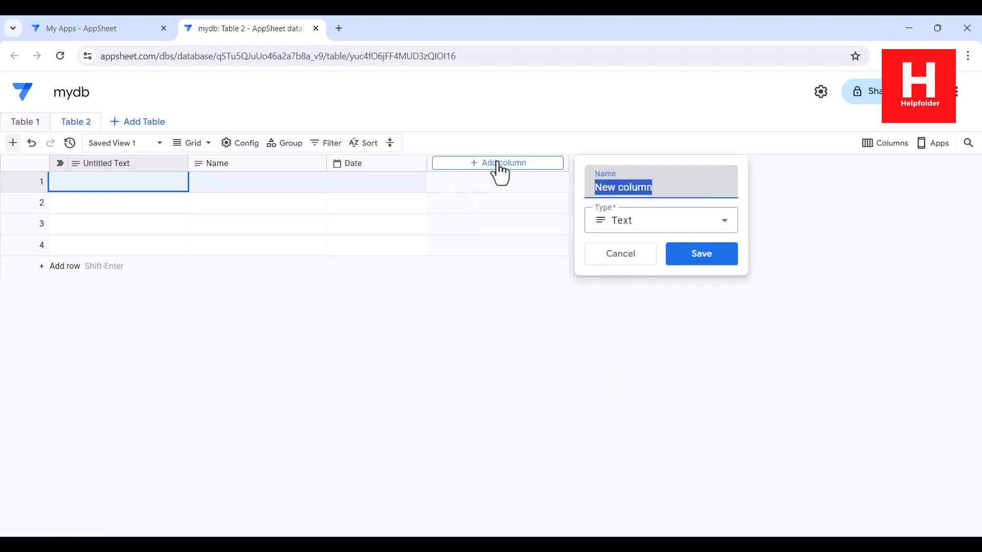
pyautogui.write('Attendance')
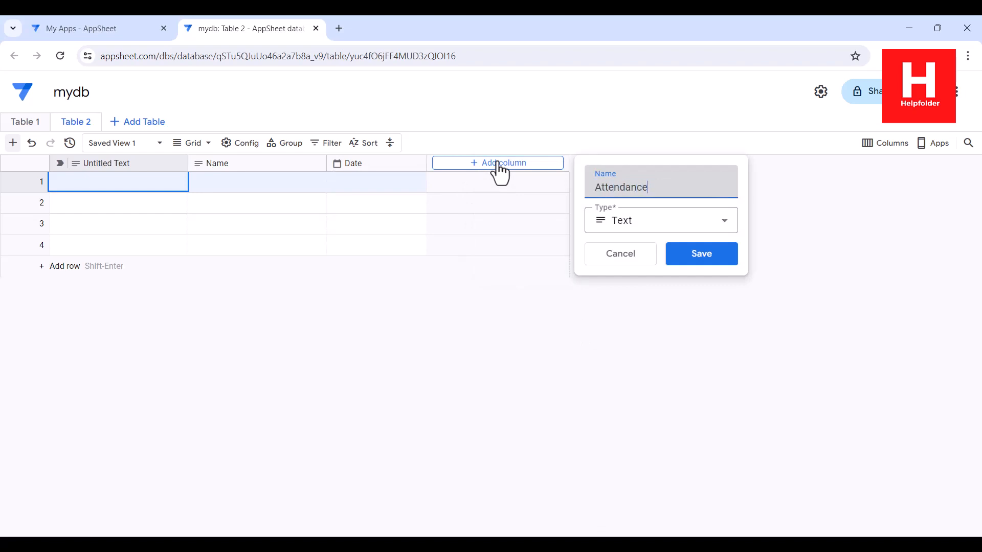
pyautogui.click(635, 223)
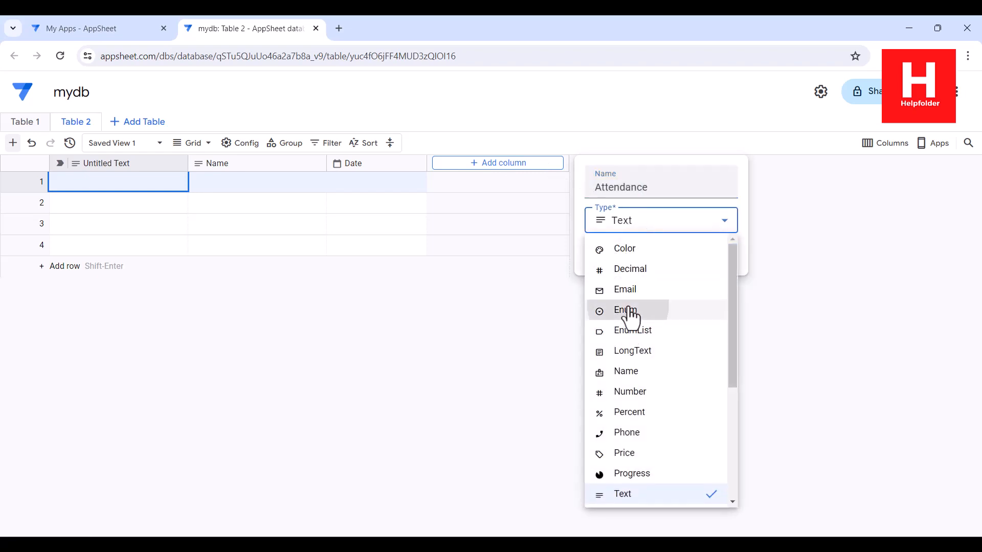
pyautogui.click(630, 310)
pyautogui.click(637, 256)
pyautogui.click(644, 306)
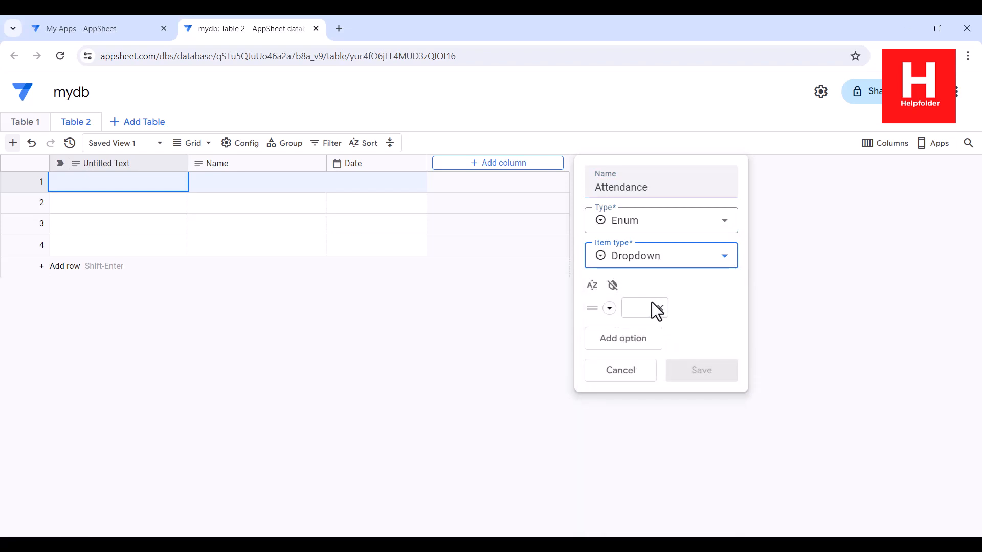
# Give the Attendance column the options Missed, Attended and Unknwon, and save it.
pyautogui.write('Mis')
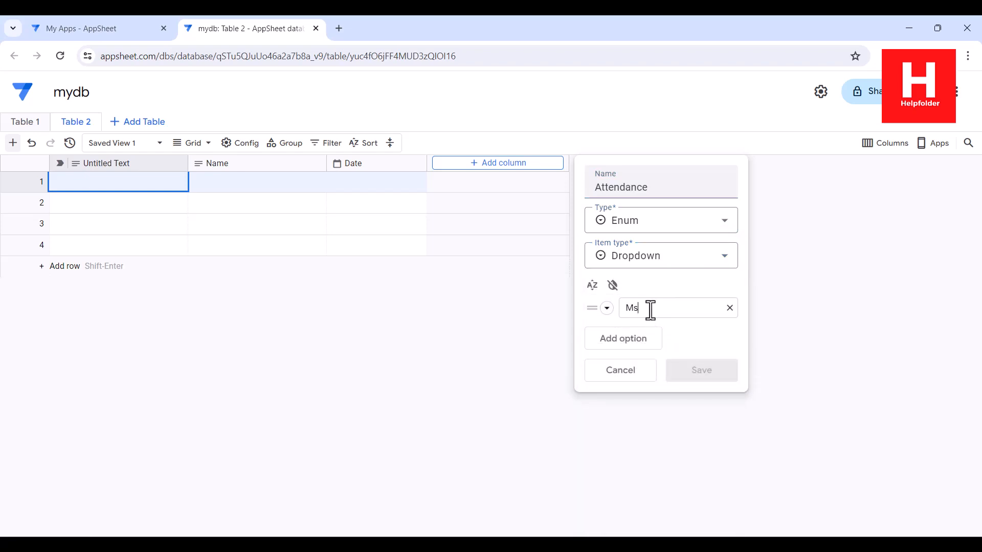
pyautogui.press('BackSpace')
pyautogui.write('issed')
pyautogui.click(652, 342)
pyautogui.write('Attended')
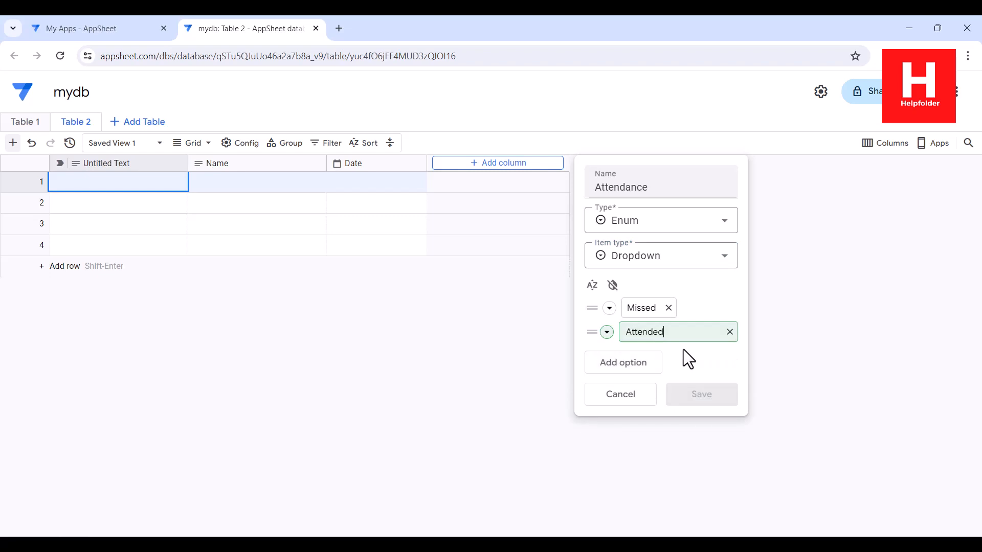
pyautogui.press('Return')
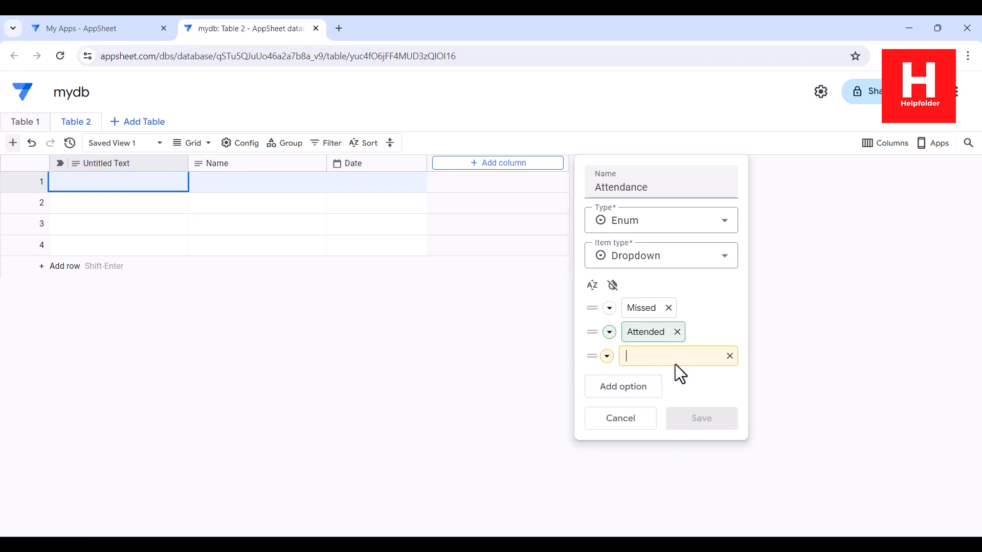
pyautogui.write('Unknwon')
pyautogui.click(691, 388)
pyautogui.click(700, 419)
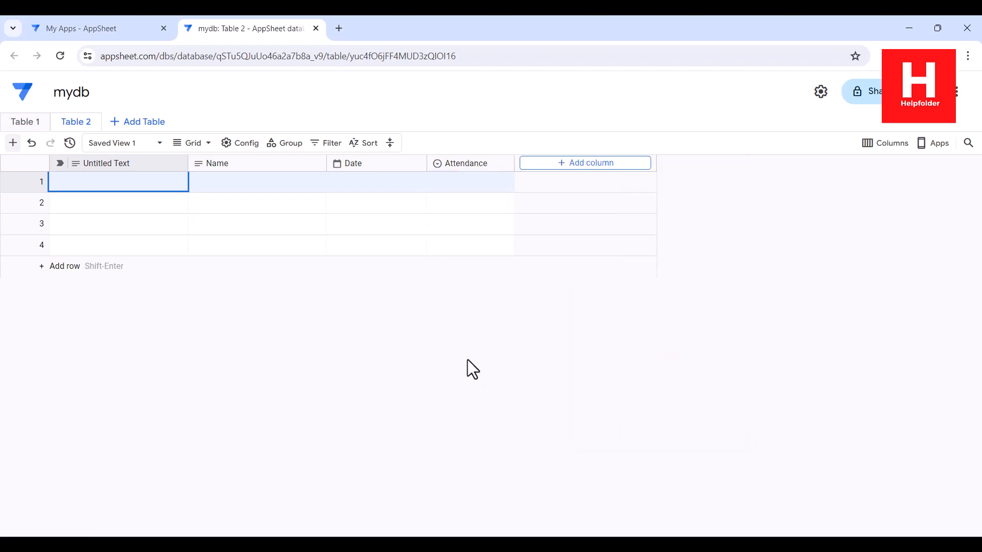
# Make the Name column the table's label and delete the Untitled Text column.
pyautogui.click(317, 163)
pyautogui.click(379, 264)
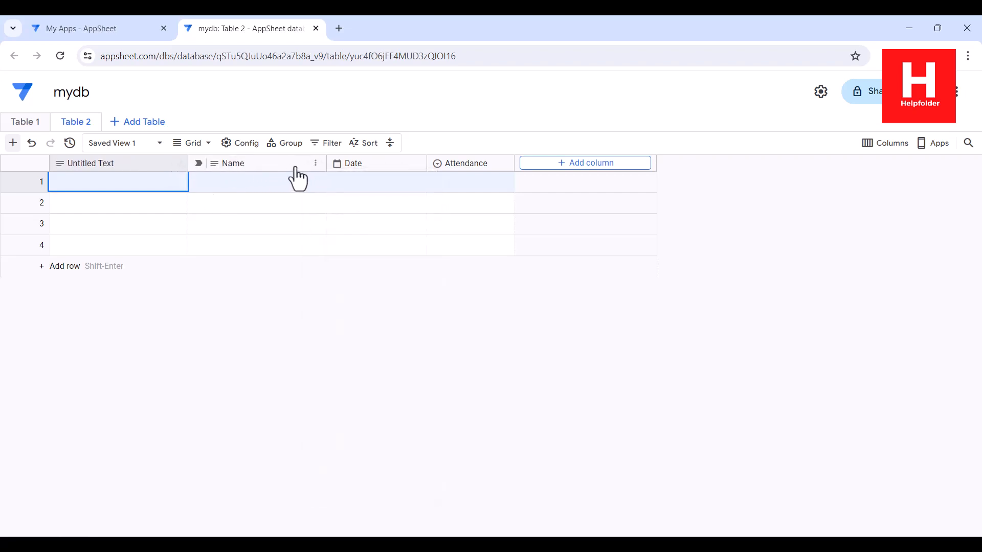
pyautogui.click(182, 166)
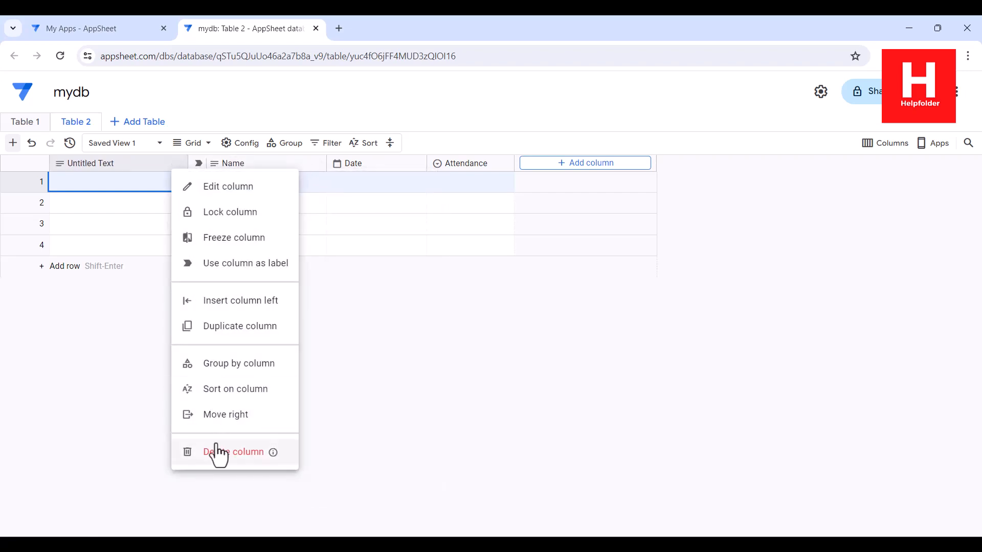
pyautogui.click(188, 454)
pyautogui.click(565, 322)
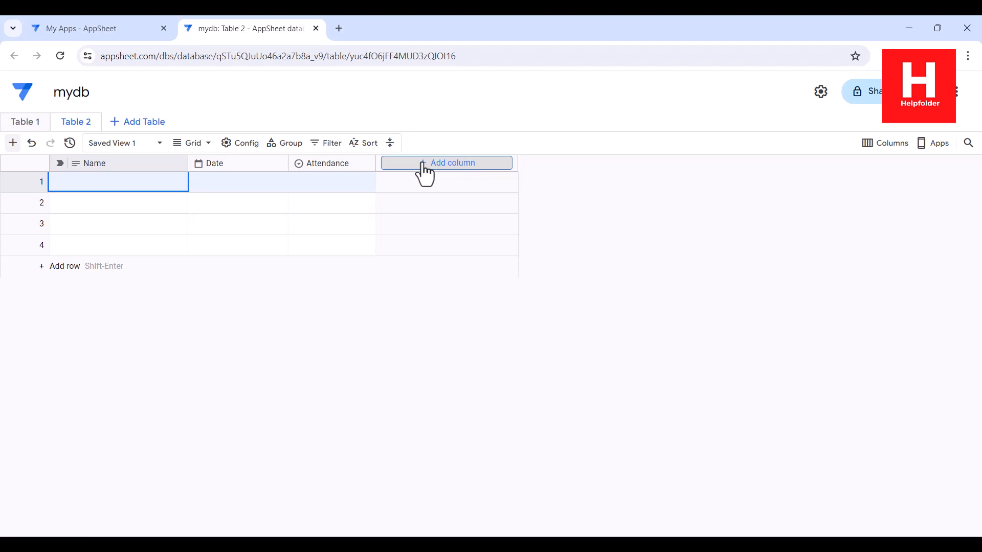
# Add a column named Phone with the Phone type after the Attendance column.
pyautogui.click(424, 164)
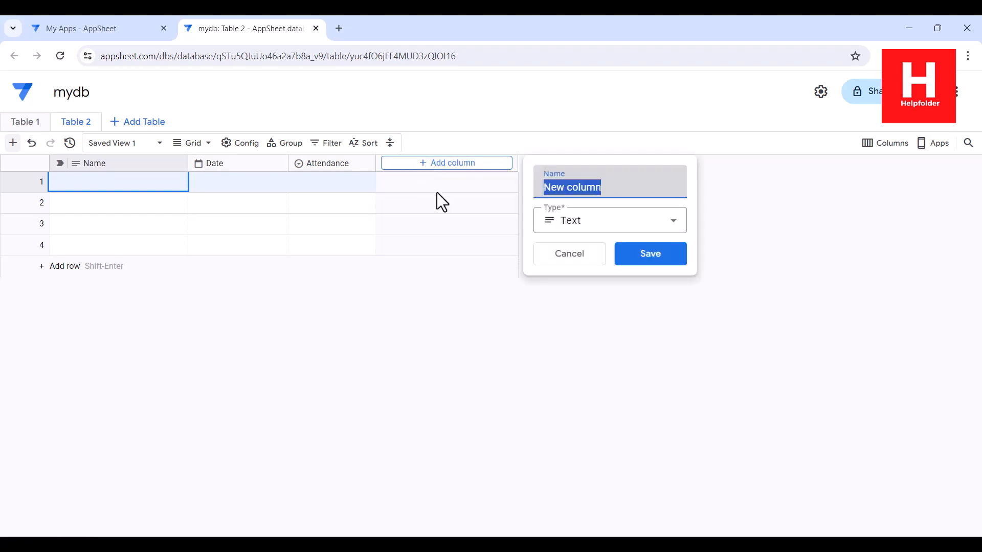
pyautogui.write('Phone')
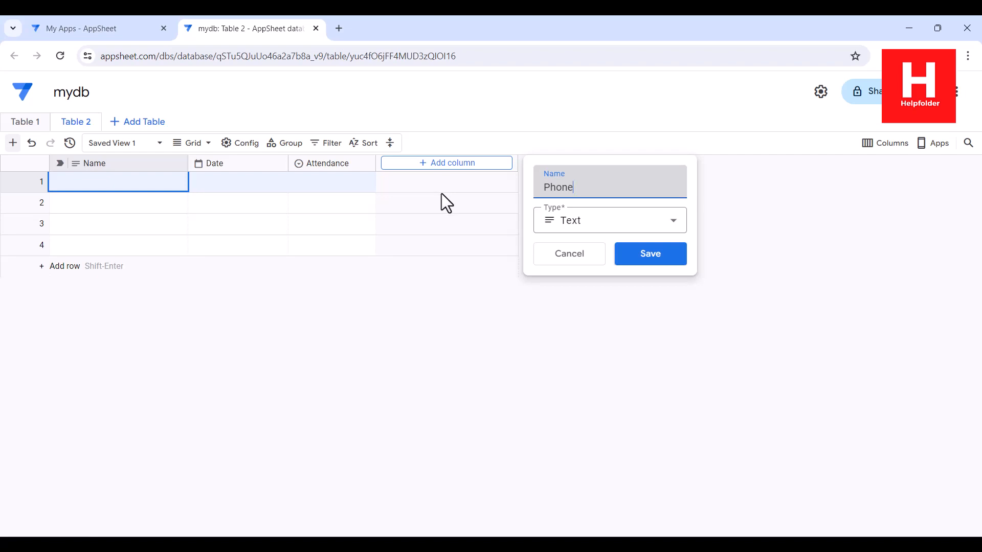
pyautogui.click(570, 220)
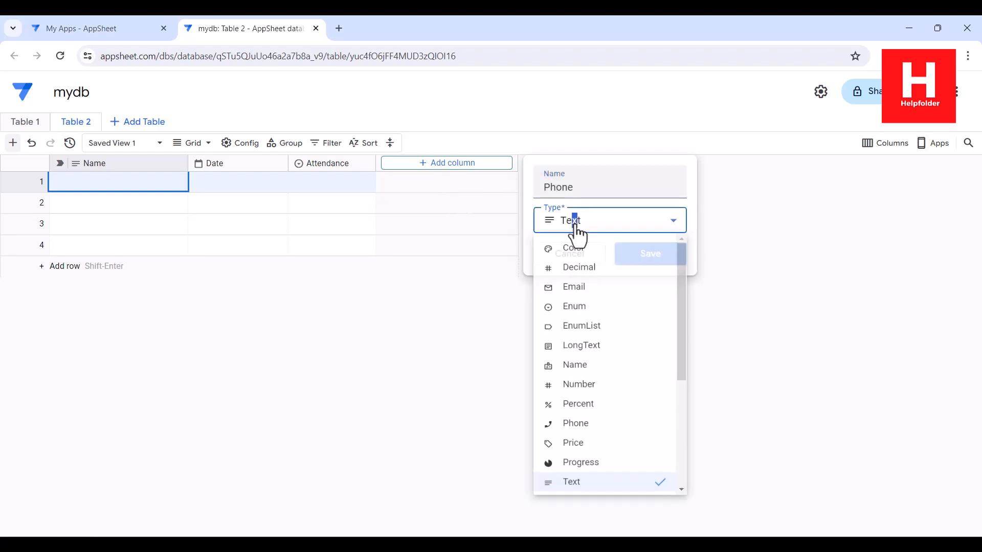
pyautogui.click(580, 432)
pyautogui.click(646, 251)
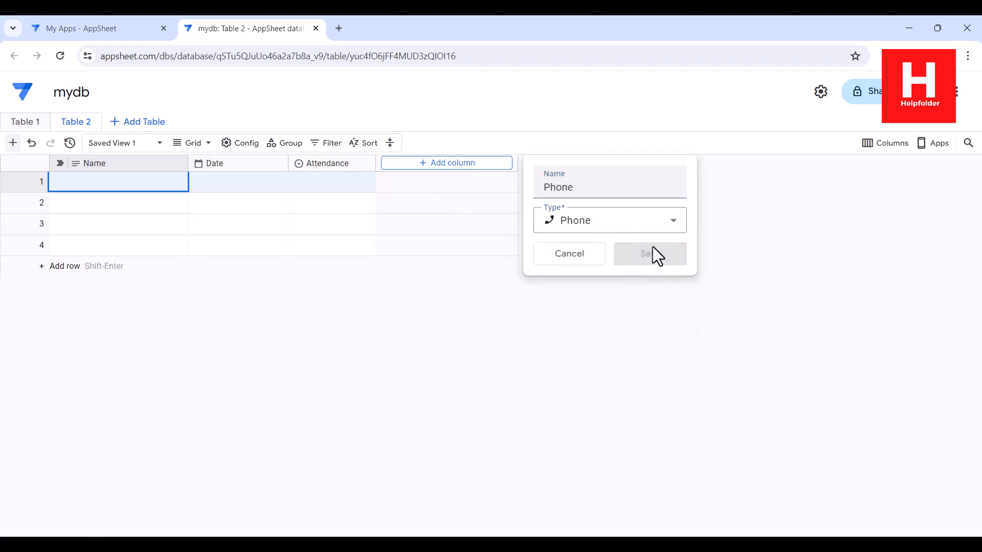
# Add a column named BMI with the Number type after the Phone column.
pyautogui.click(557, 164)
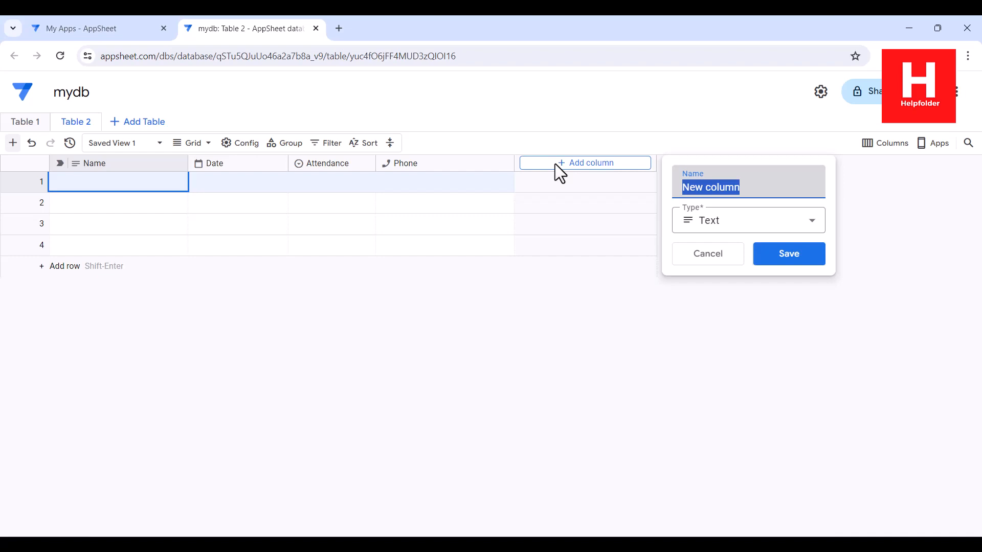
pyautogui.write('BMI')
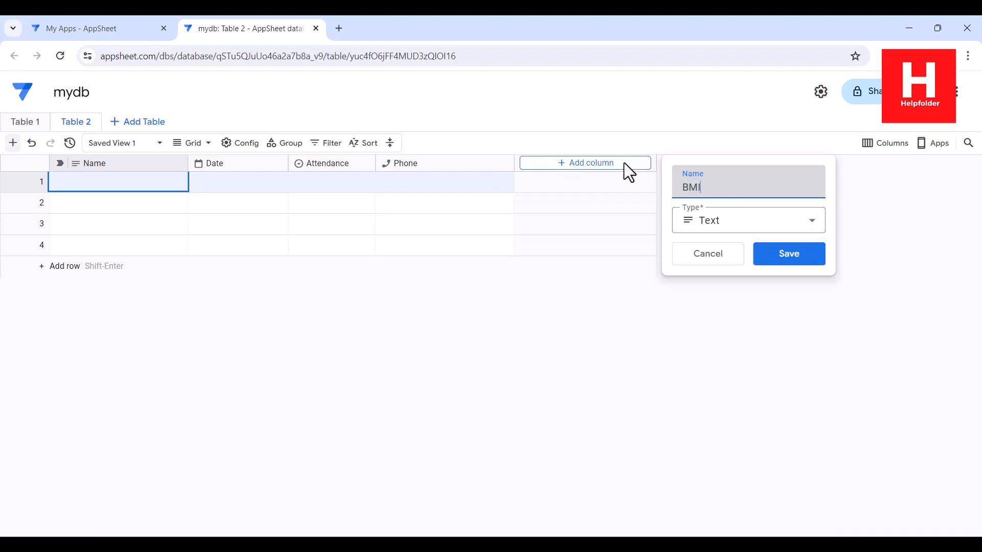
pyautogui.click(717, 220)
pyautogui.click(697, 391)
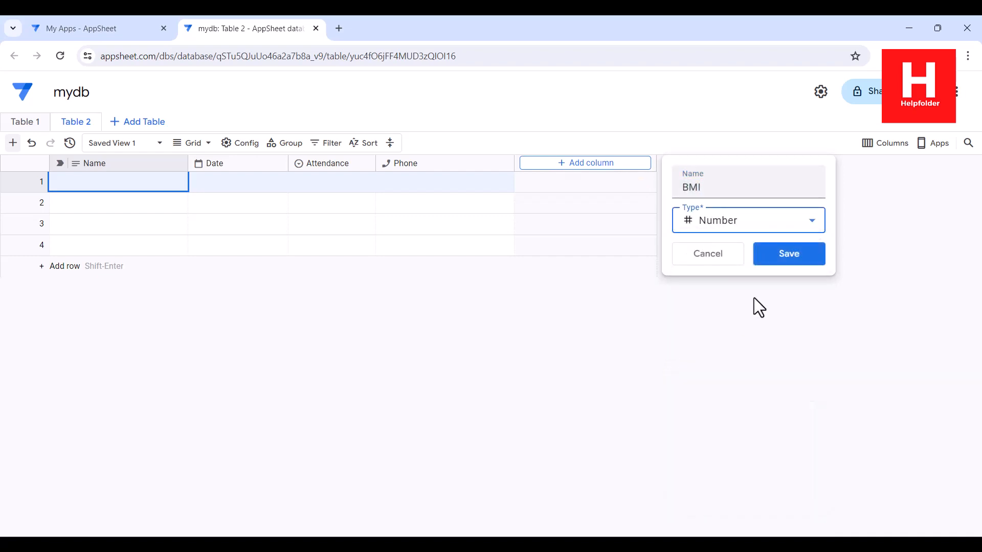
pyautogui.click(774, 257)
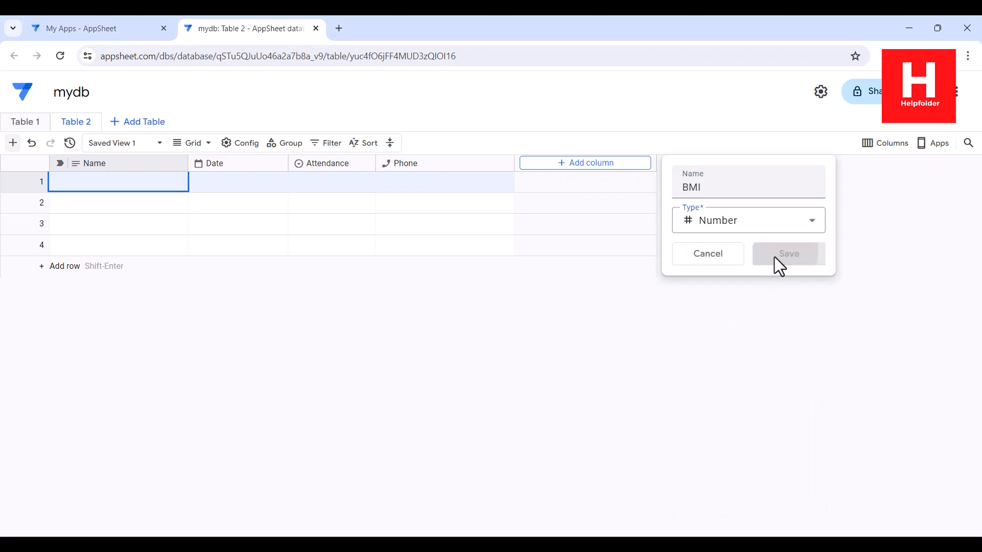
# Add a column named Patient ID with the Number type after the BMI column.
pyautogui.click(620, 163)
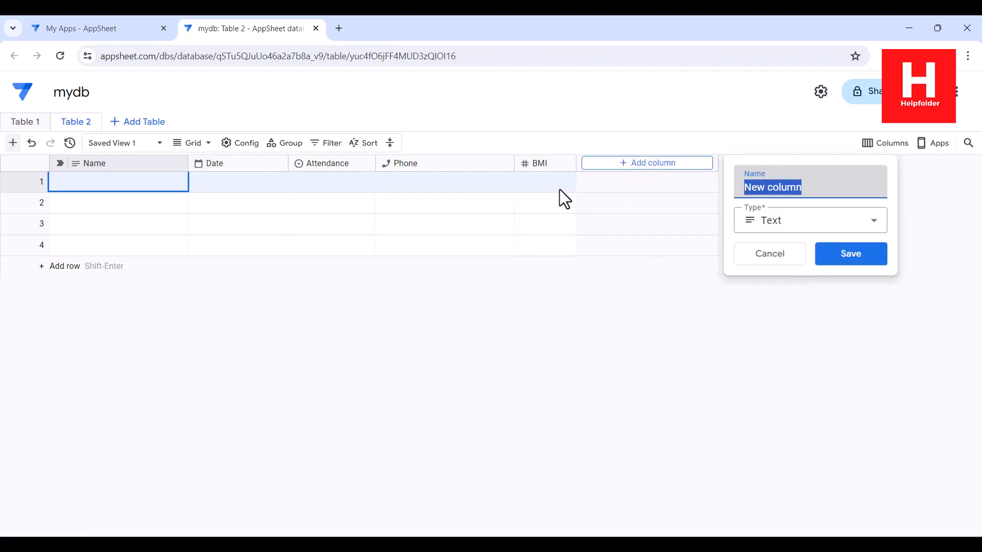
pyautogui.write('Patient ID')
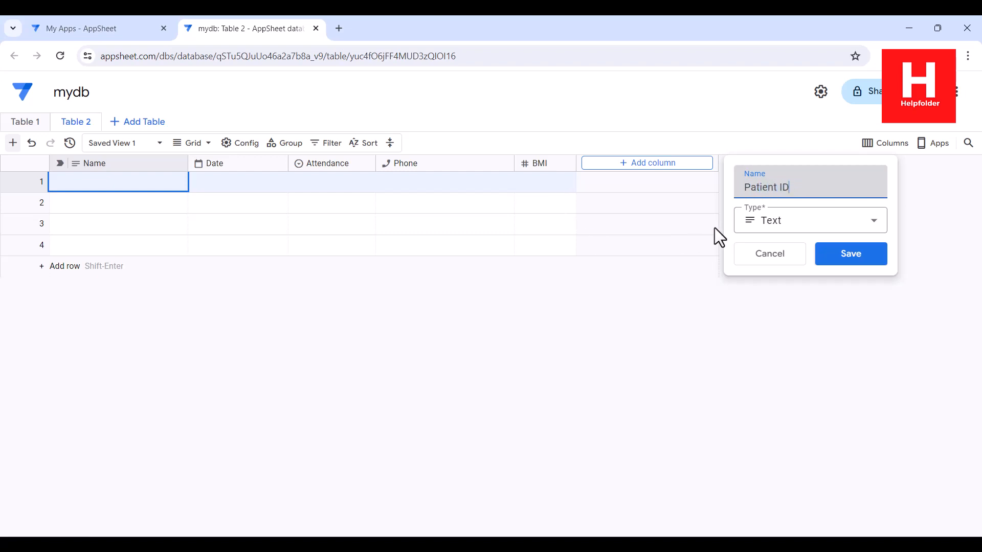
pyautogui.click(744, 227)
pyautogui.click(775, 391)
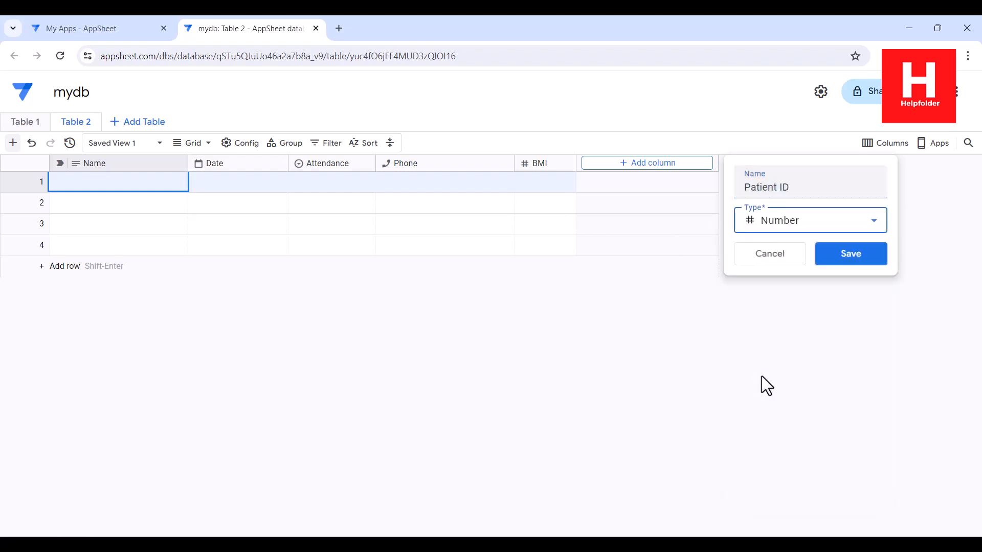
pyautogui.click(836, 260)
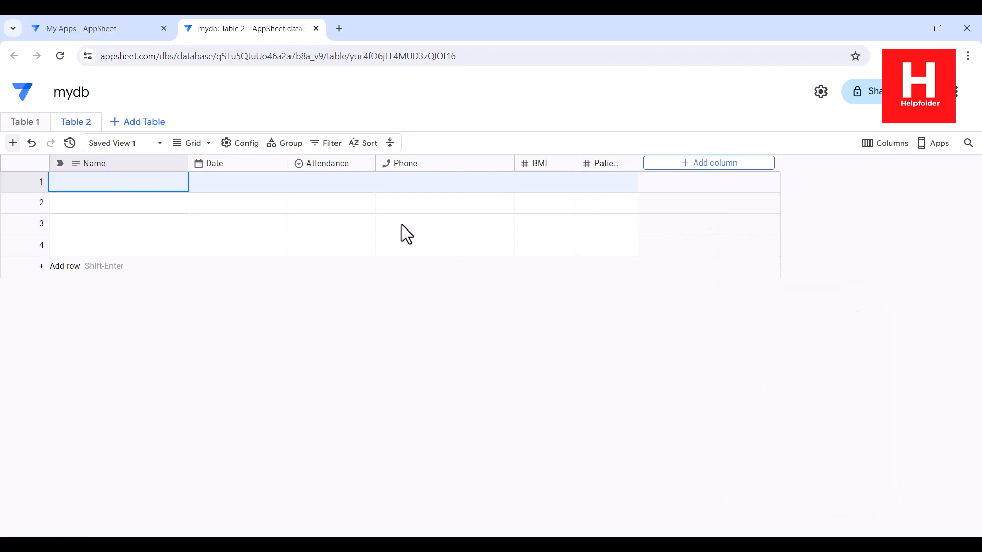
# Move the Patient ID column in front of Name as the table's label column and widen it to fit its full heading.
pyautogui.moveTo(589, 161); pyautogui.dragTo(87, 160)
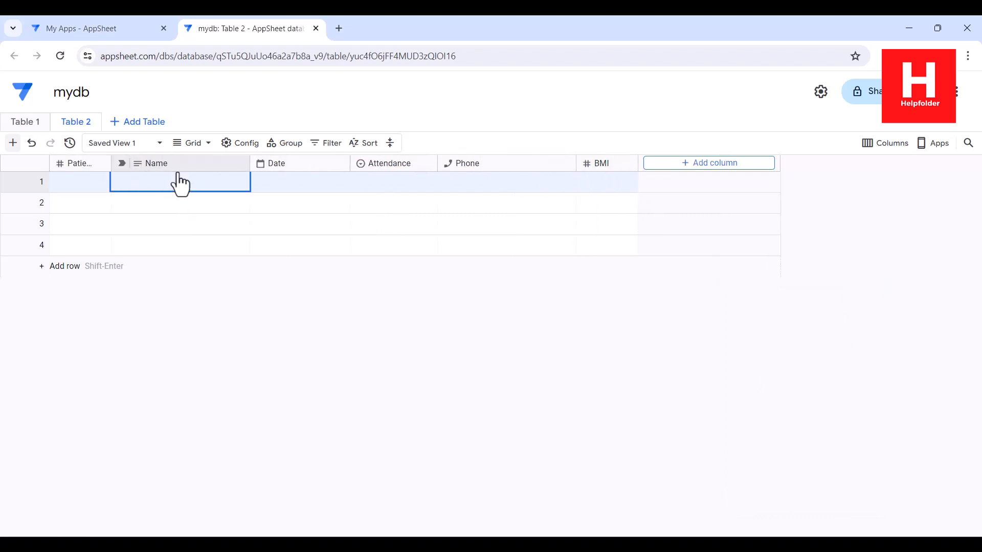
pyautogui.click(100, 164)
pyautogui.moveTo(110, 162); pyautogui.dragTo(185, 168)
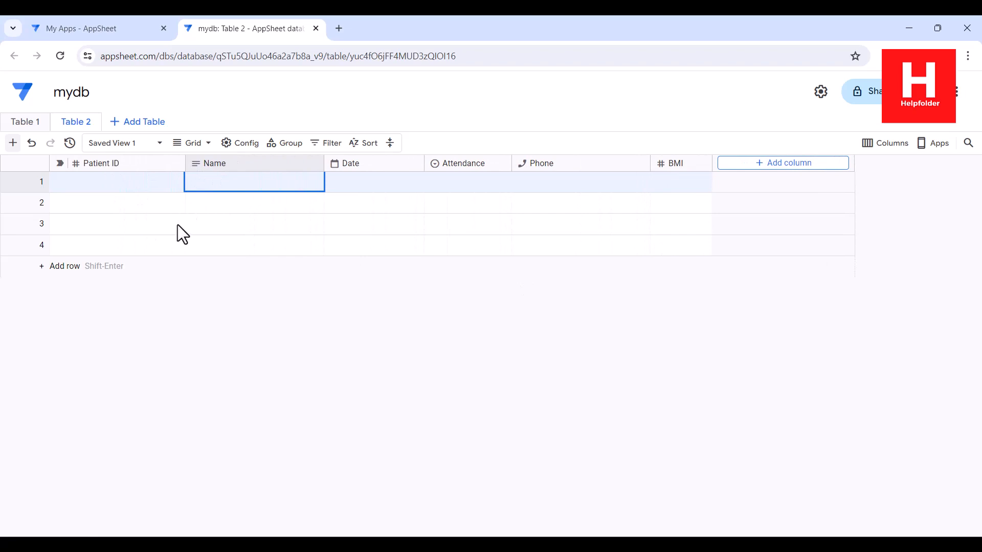
# Rename Table 2 as patient in its table settings and save the change.
pyautogui.rightClick(91, 124)
pyautogui.click(127, 146)
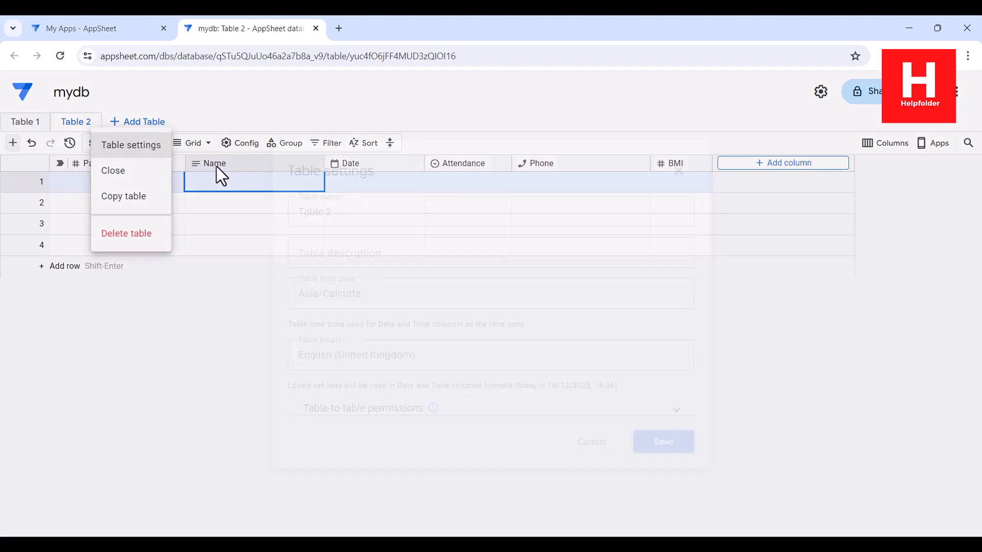
pyautogui.write('patient')
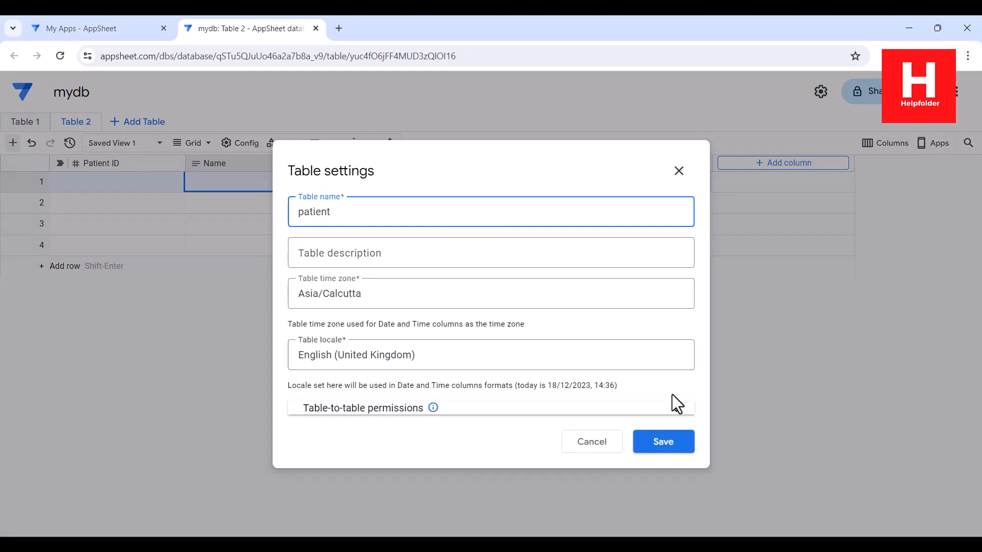
pyautogui.click(660, 441)
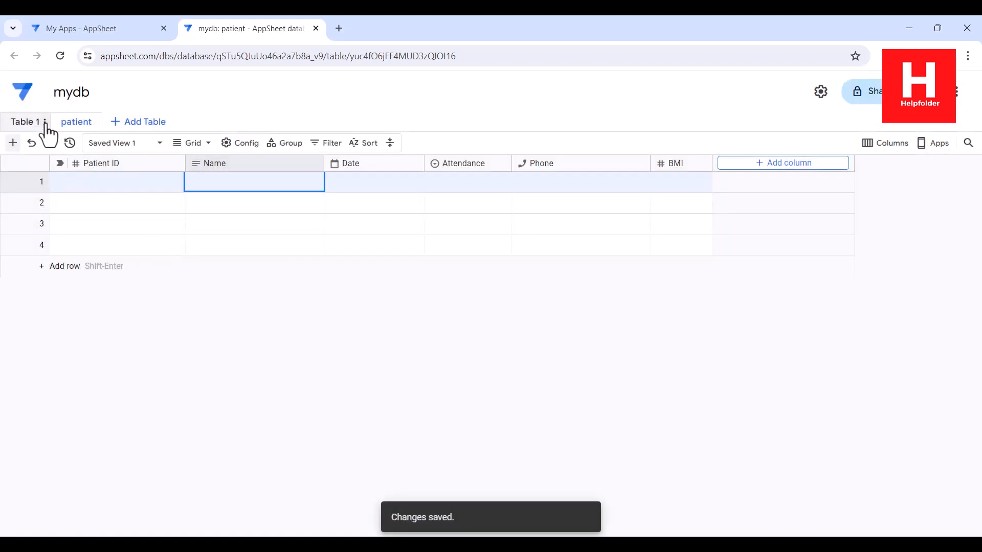
# Delete the unused Table 1 from the mydb database.
pyautogui.rightClick(46, 127)
pyautogui.click(69, 241)
pyautogui.click(566, 358)
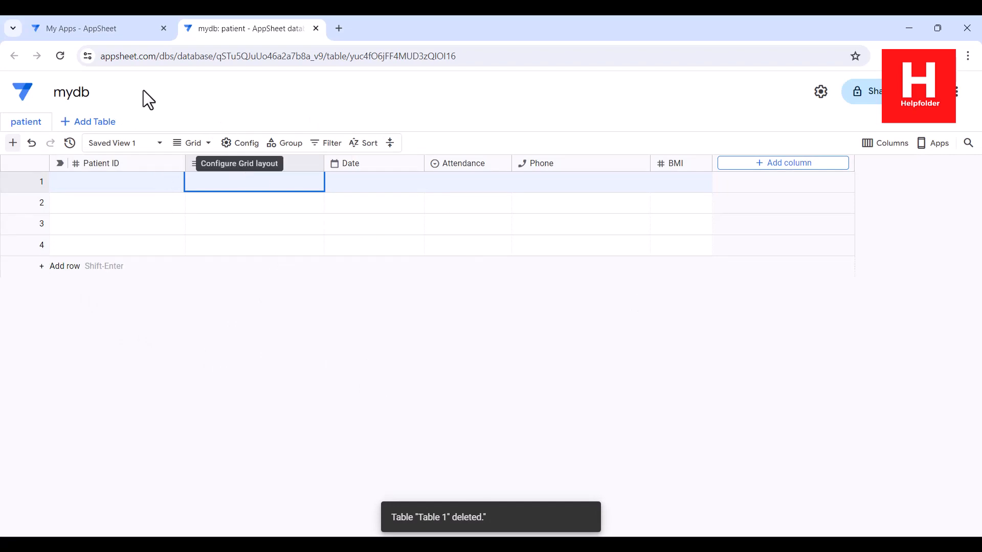
# Start a new app from existing data, named Patient Tracker, with the category Other.
pyautogui.click(112, 32)
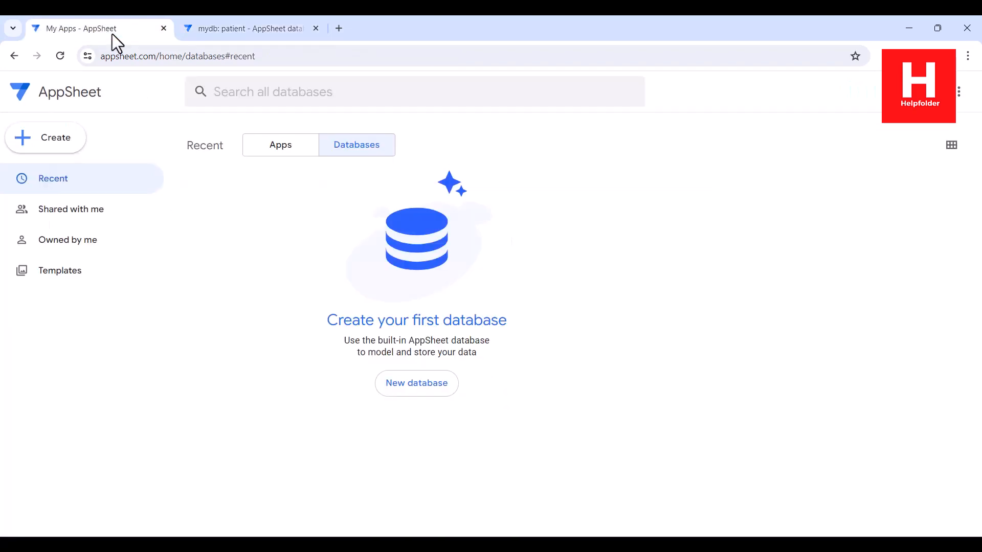
pyautogui.click(58, 149)
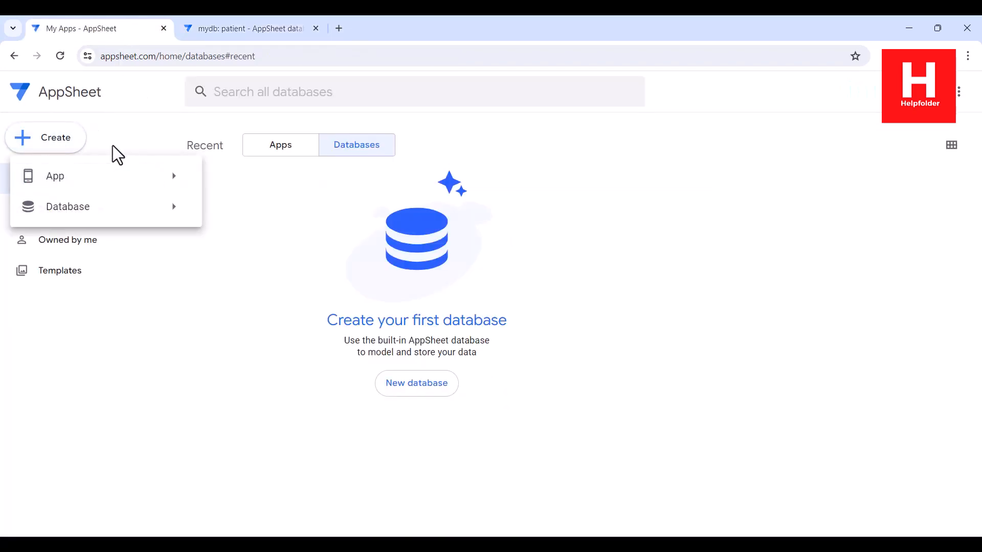
pyautogui.moveTo(118, 176)
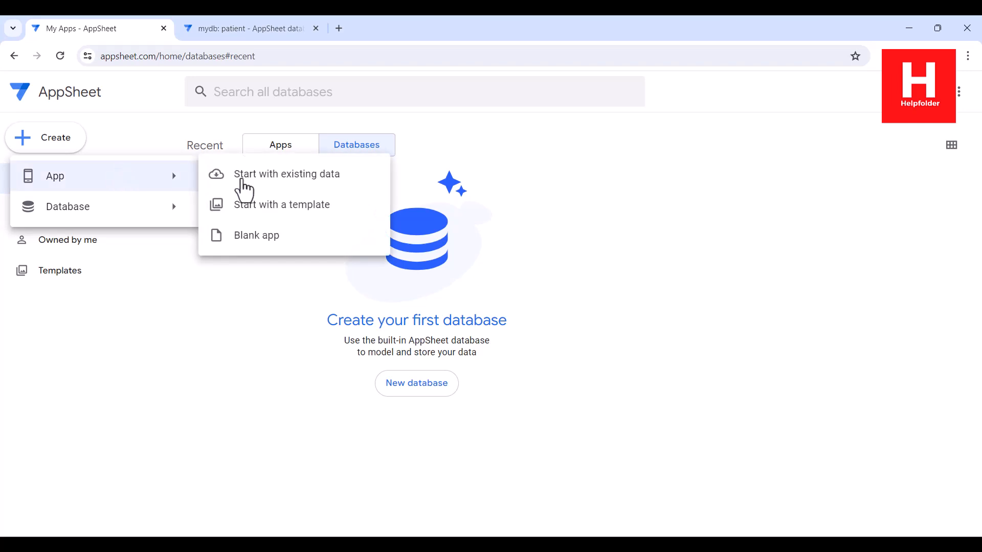
pyautogui.click(239, 177)
pyautogui.tripleClick(317, 149)
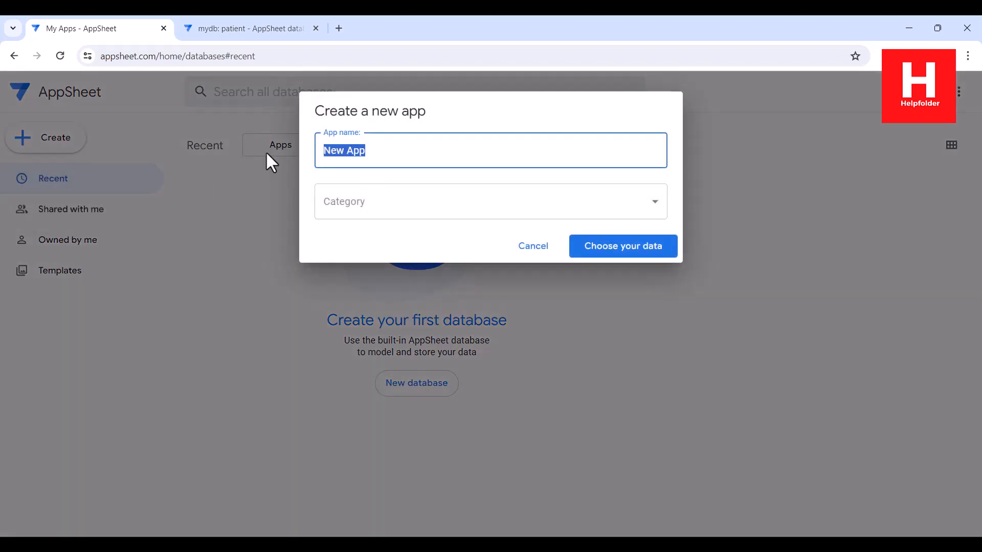
pyautogui.write('Patient Tracker')
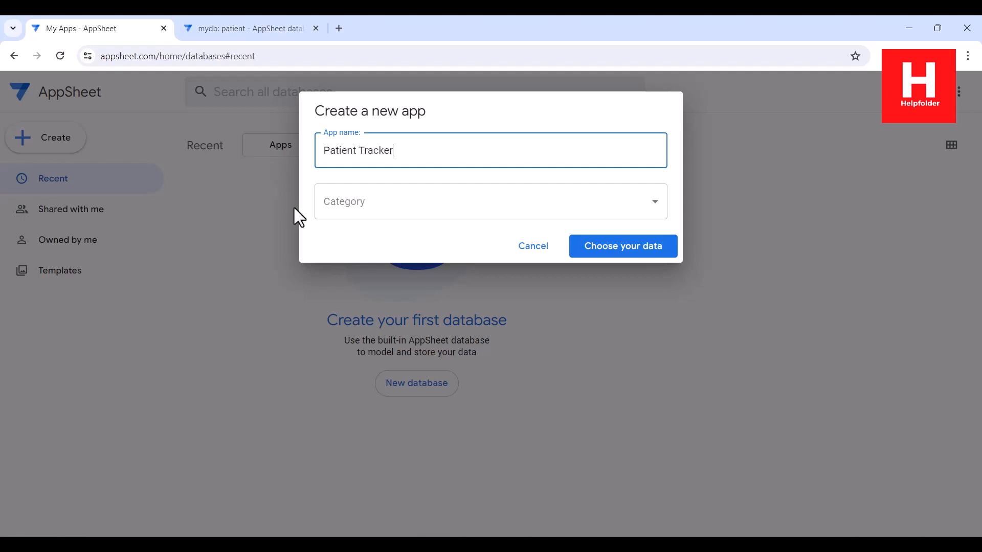
pyautogui.click(350, 203)
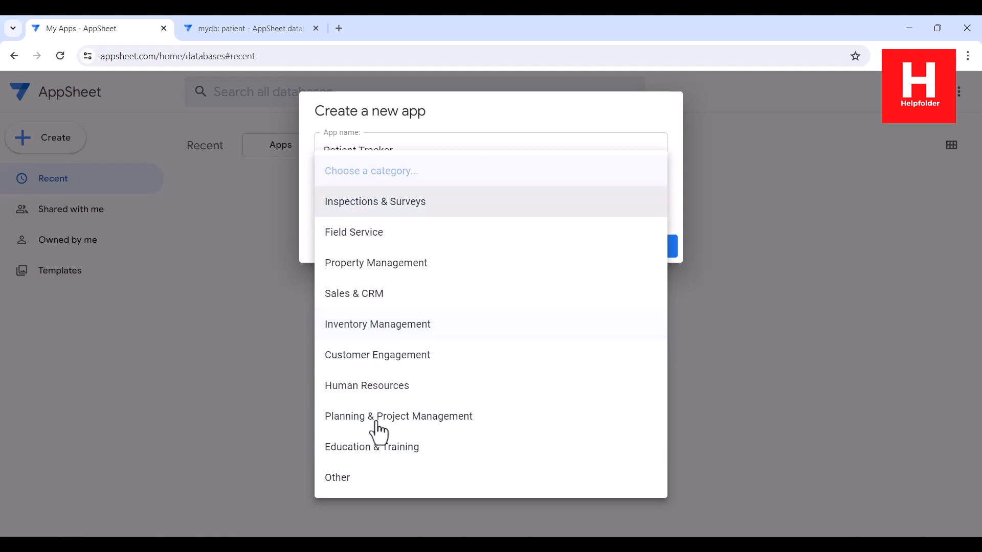
pyautogui.click(377, 477)
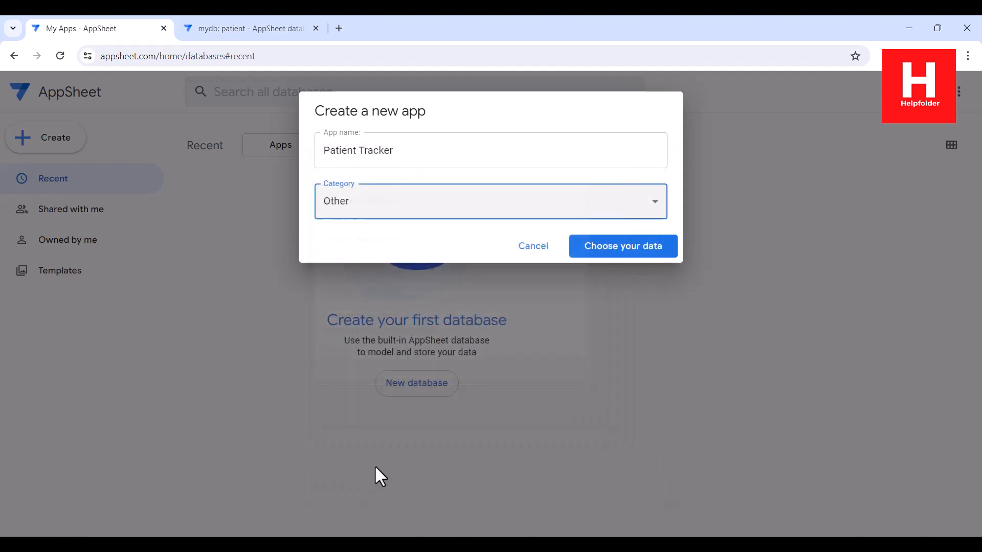
# Choose the mydb AppSheet database as the data source and create the app from its patient table.
pyautogui.click(605, 252)
pyautogui.click(390, 167)
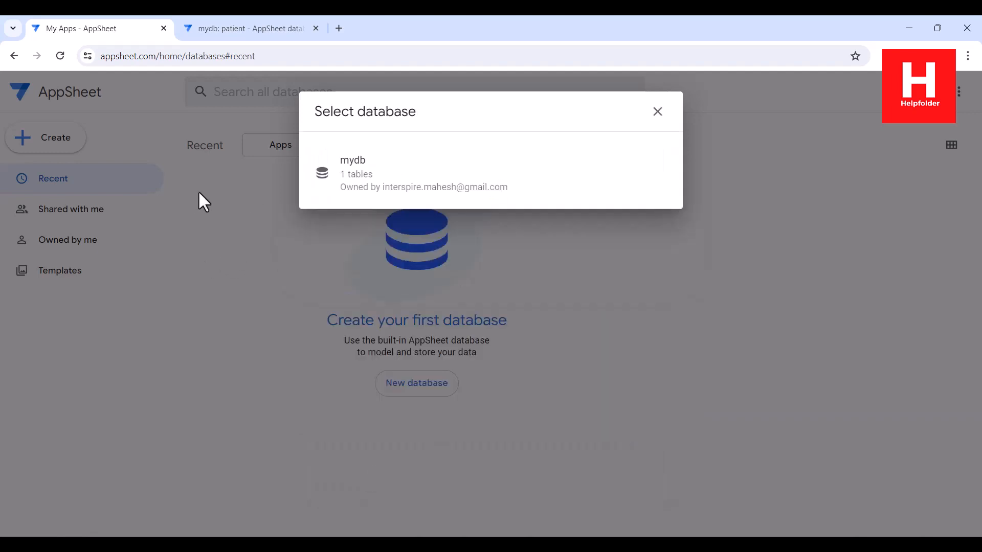
pyautogui.click(394, 174)
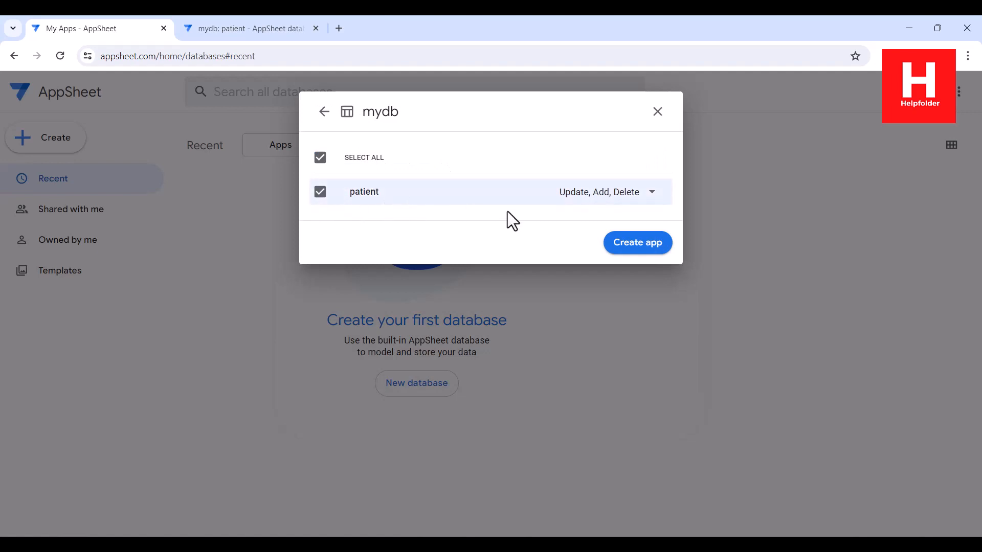
pyautogui.click(625, 243)
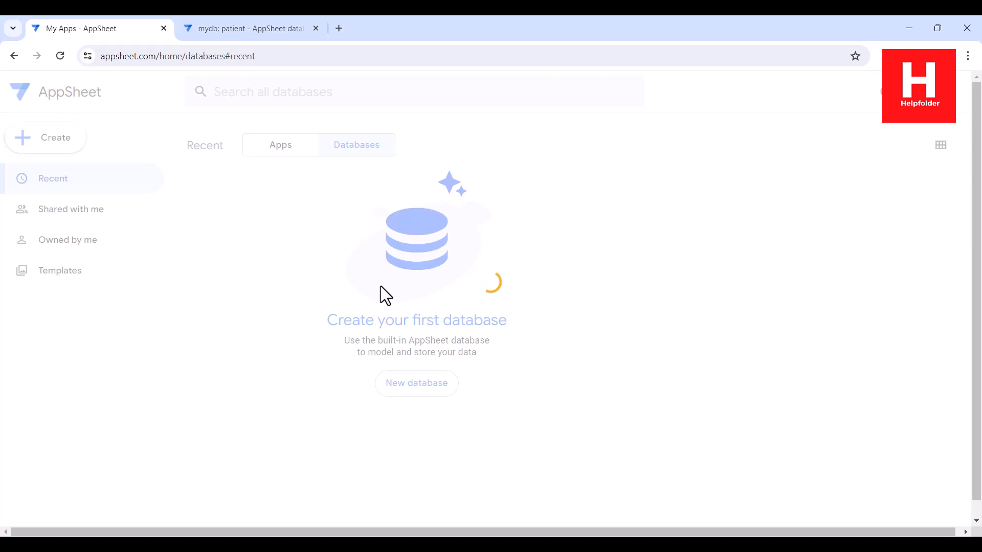
# Check the patient table in the mydb database, and return to the Patient Tracker editor with its welcome dialog closed.
pyautogui.click(256, 28)
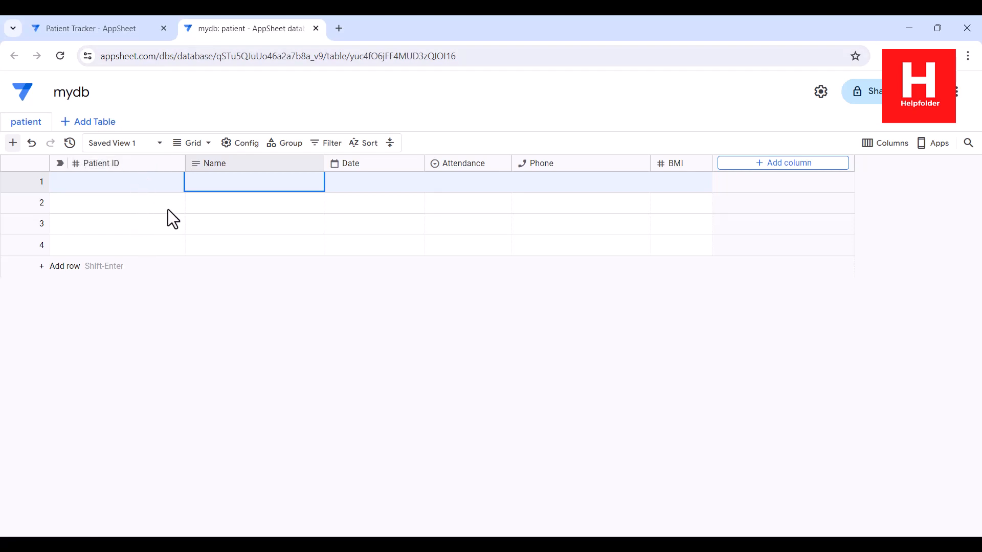
pyautogui.click(112, 30)
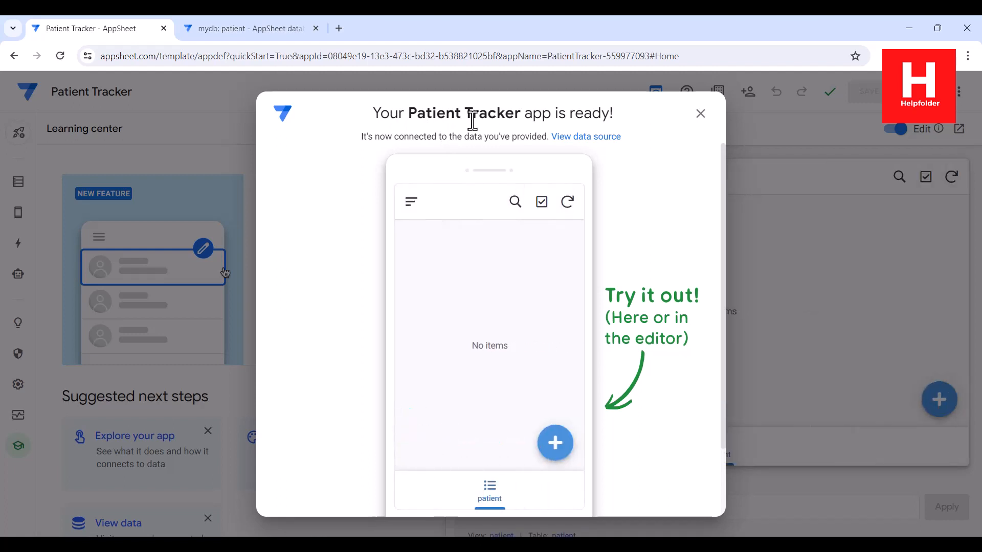
pyautogui.click(701, 114)
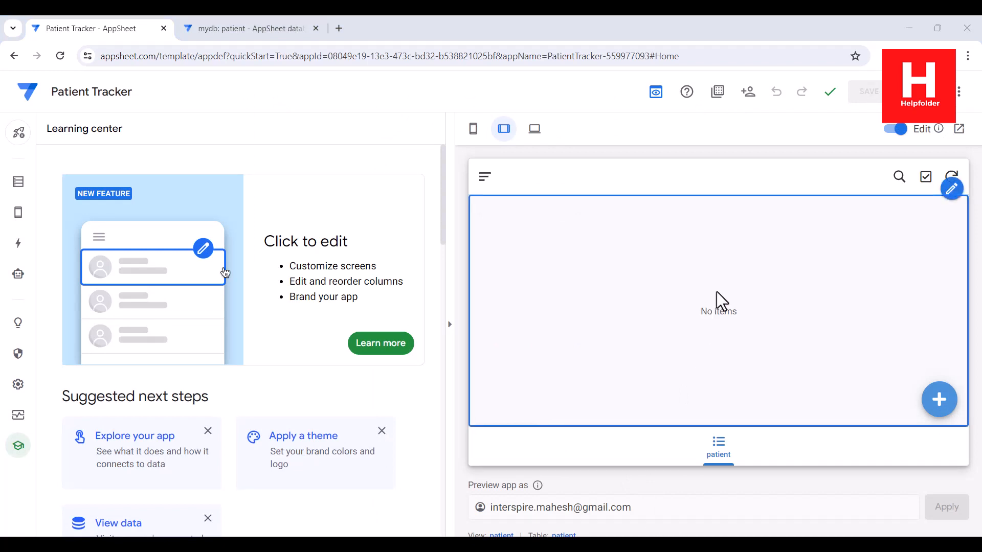
# Set the view type of the app's patient view to table.
pyautogui.moveTo(17, 217)
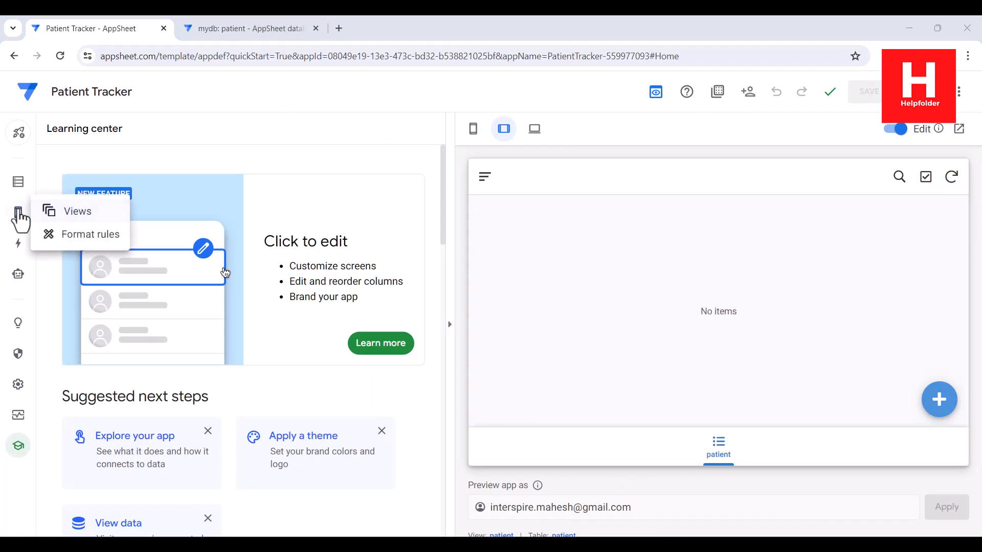
pyautogui.click(114, 217)
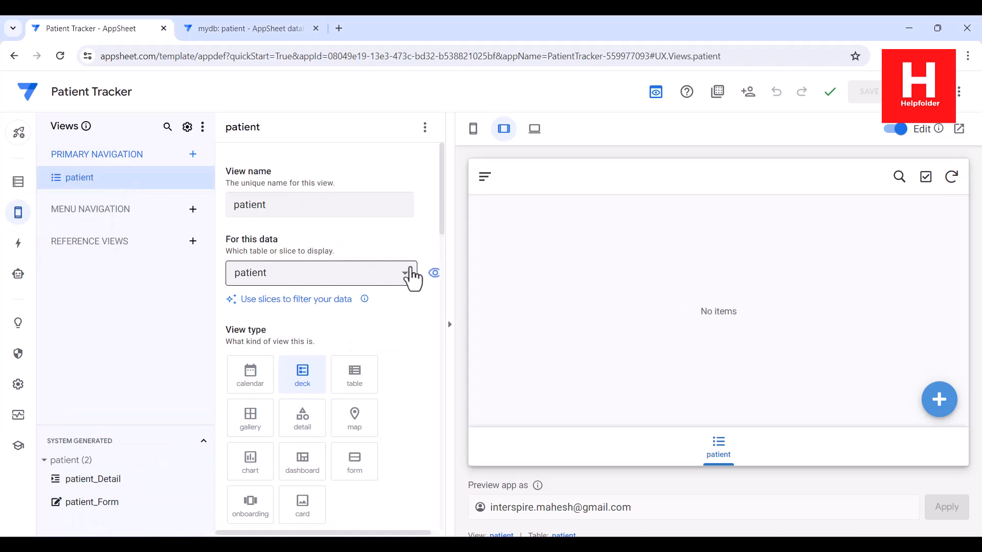
pyautogui.click(344, 385)
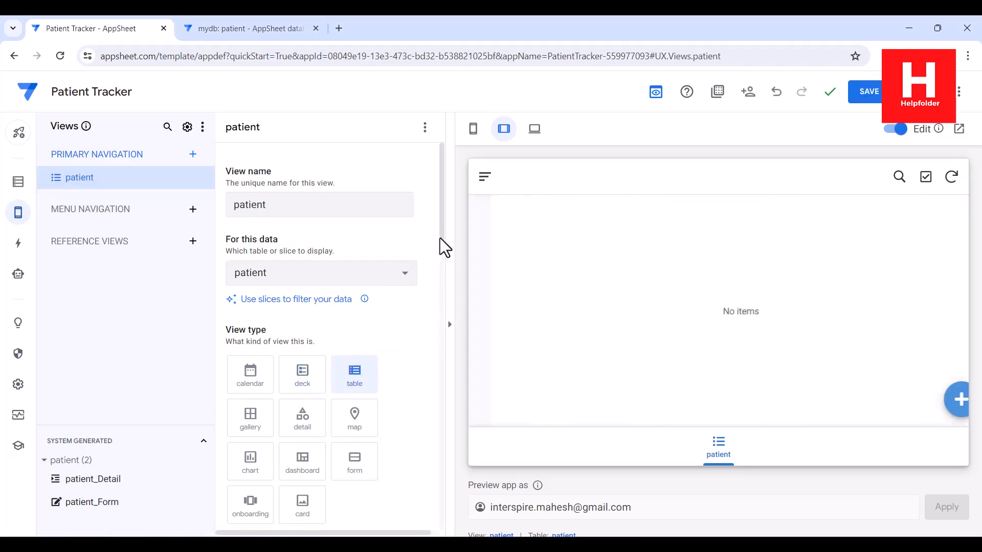
# Remove the patient view's sorting by Name and grouping by Attendance, and save the app.
pyautogui.moveTo(441, 238); pyautogui.dragTo(441, 363)
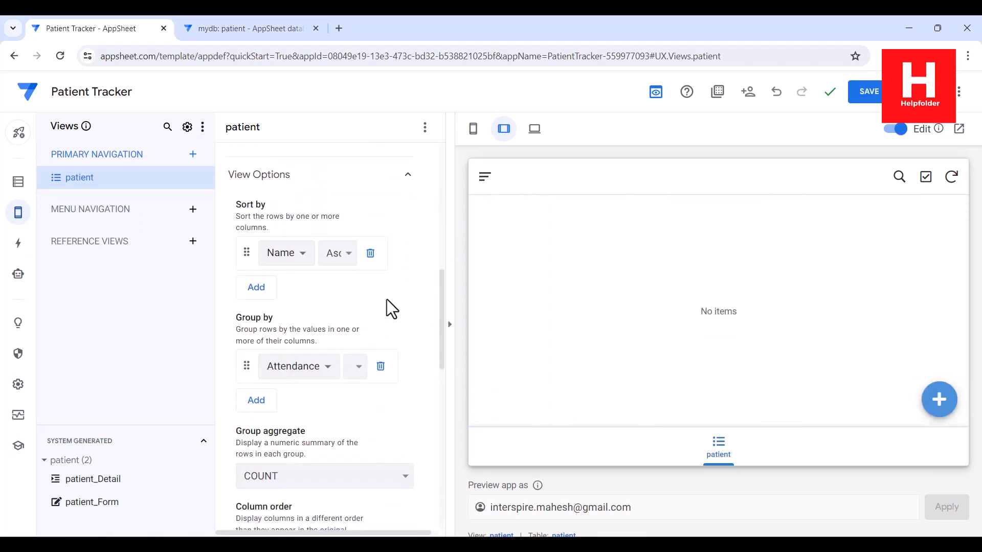
pyautogui.click(371, 253)
pyautogui.click(380, 331)
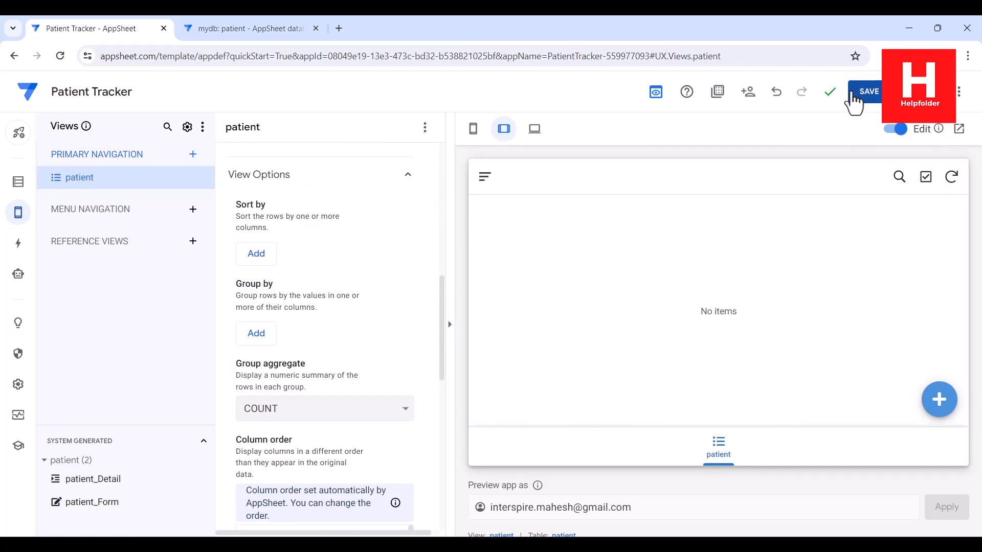
pyautogui.click(860, 93)
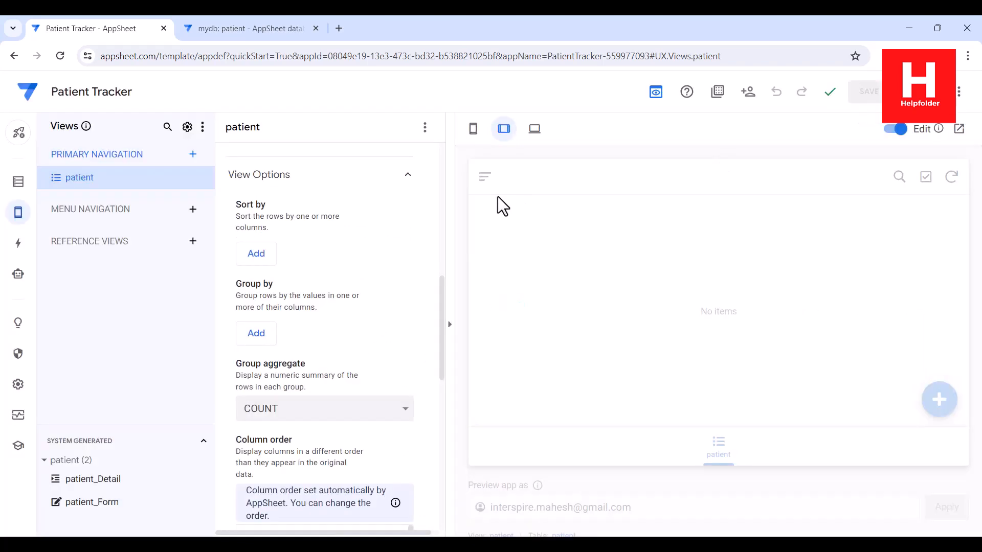
# Review the patient table's data columns and view settings, and open the app's desktop preview in a separate browser tab.
pyautogui.click(17, 183)
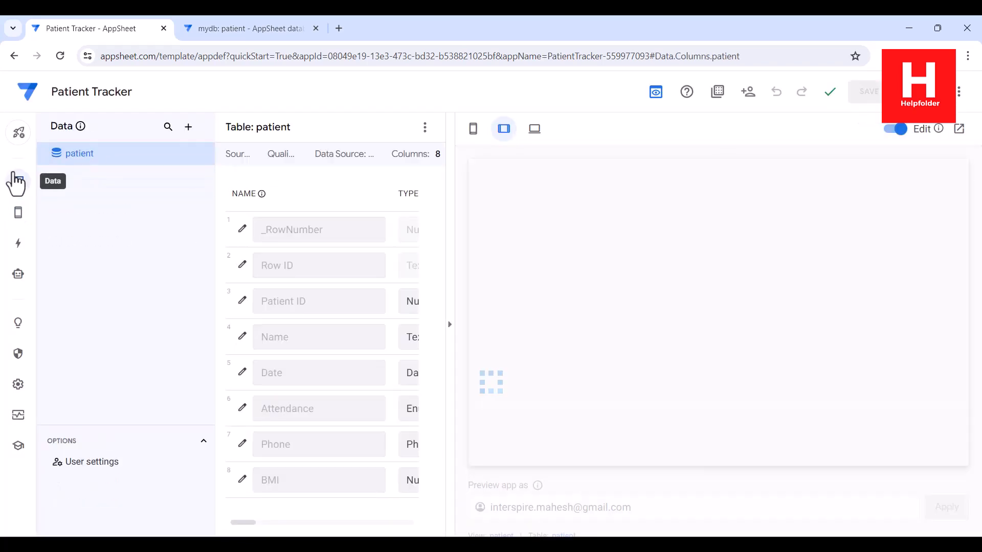
pyautogui.click(18, 214)
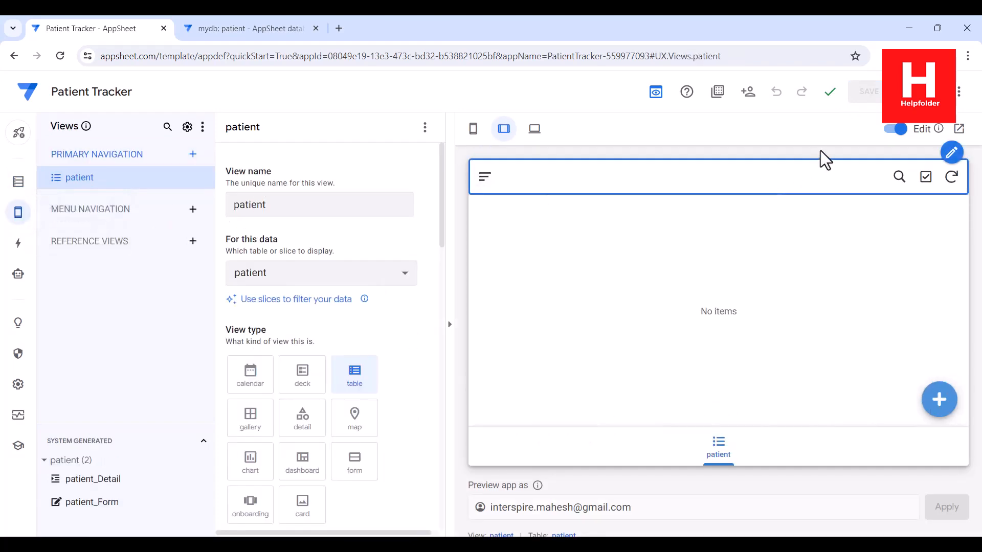
pyautogui.click(536, 132)
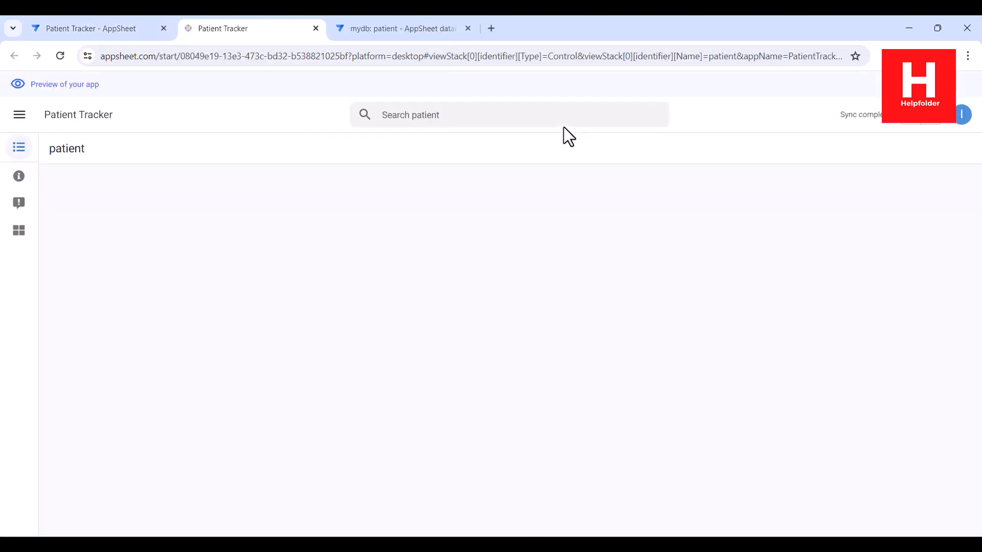
# Start a new patient record and enter the patient's ID and name.
pyautogui.click(908, 151)
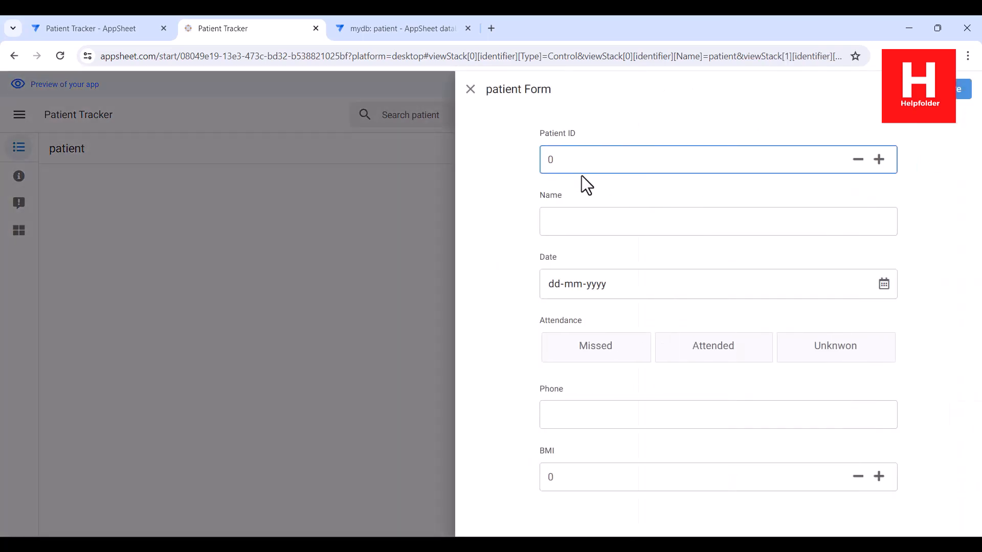
pyautogui.write('100')
pyautogui.click(608, 220)
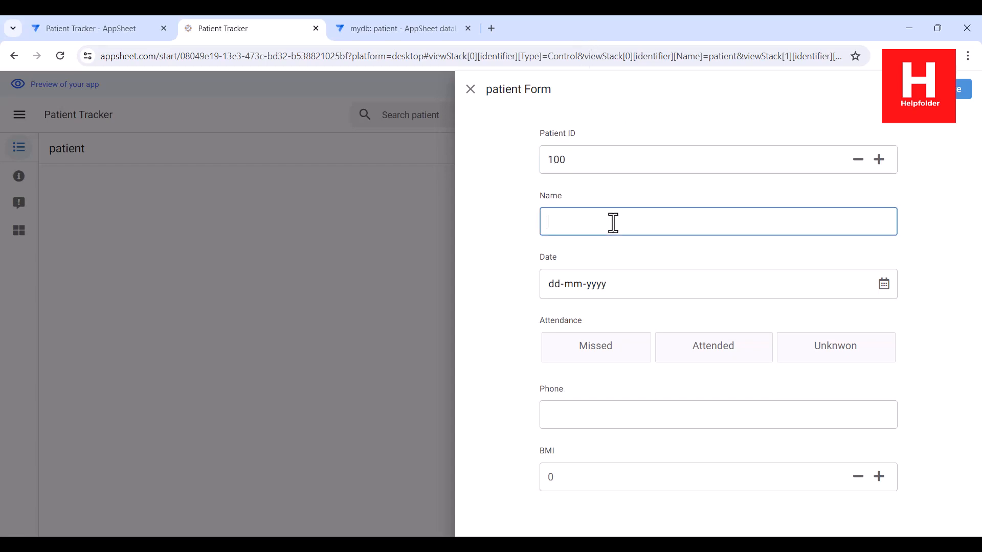
pyautogui.write('Adam B')
# Set the record's date to 15-12-2023 and its attendance to Attended.
pyautogui.click(884, 284)
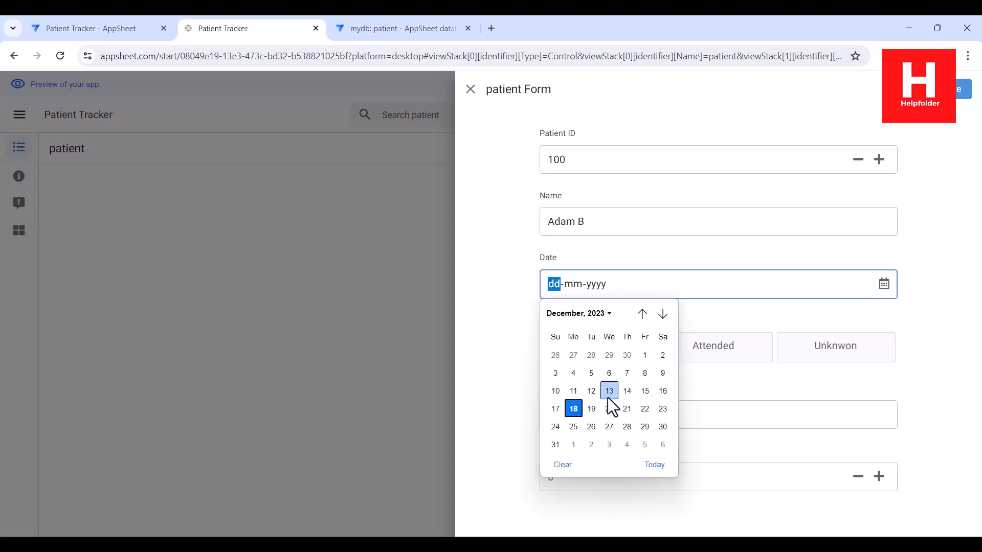
pyautogui.click(640, 395)
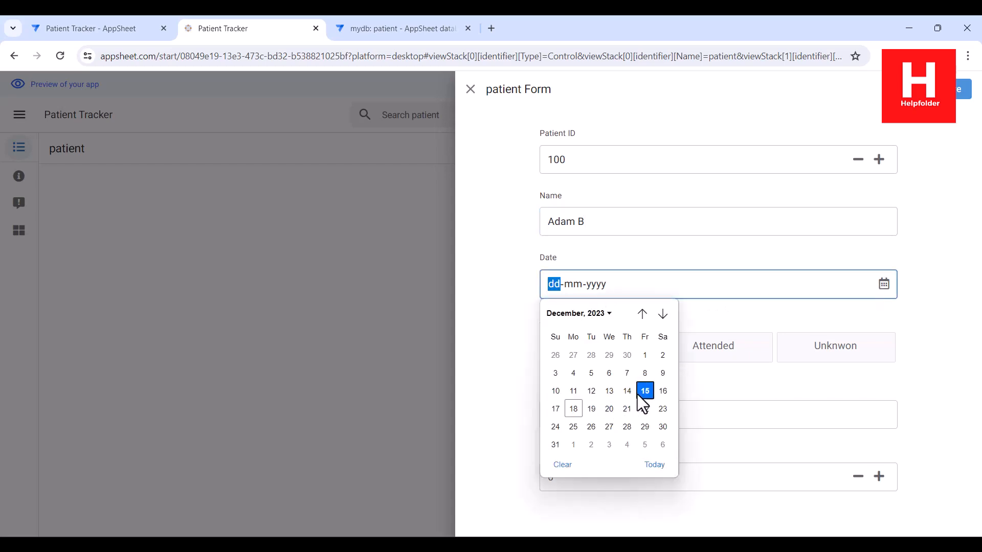
pyautogui.click(529, 326)
pyautogui.click(705, 342)
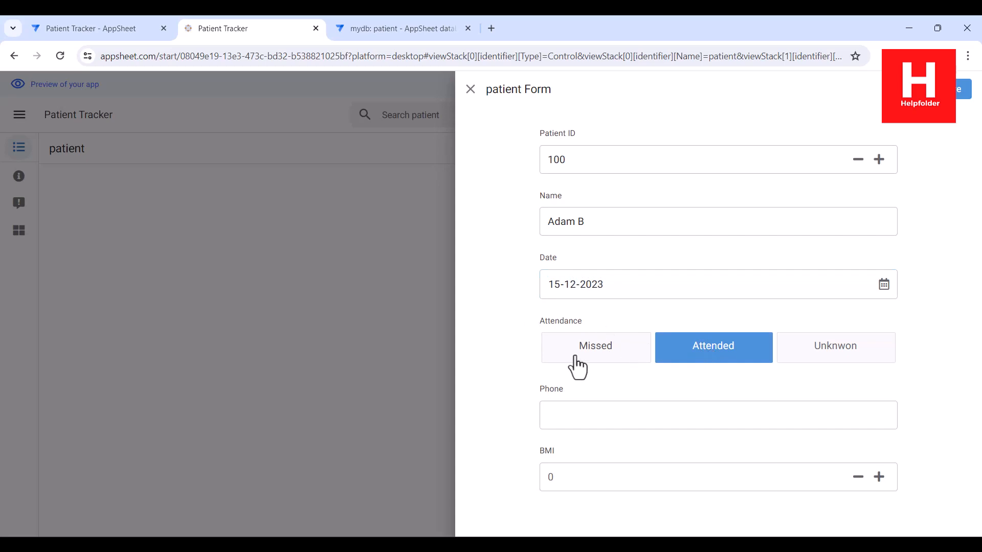
# Enter the patient's phone number, set the BMI to 28 and save the record.
pyautogui.click(604, 415)
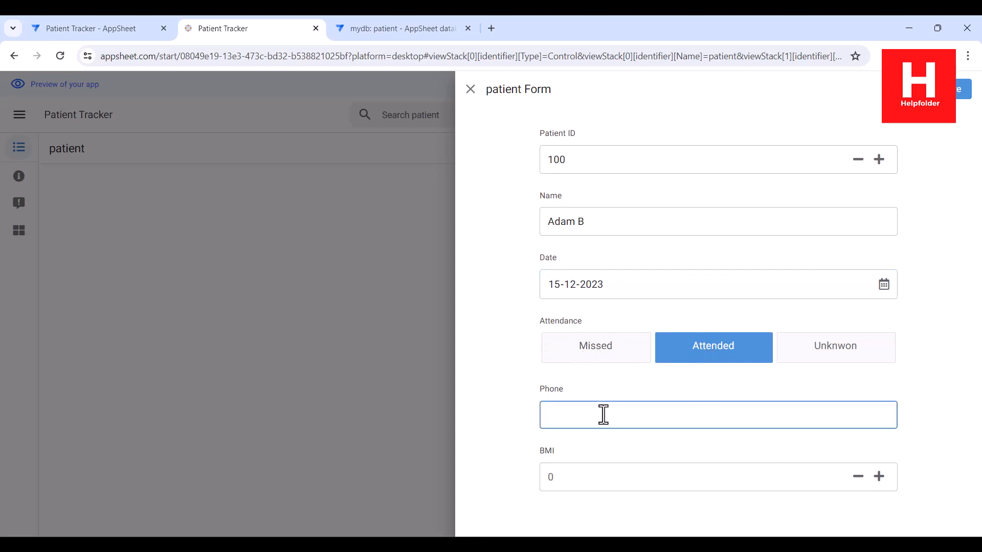
pyautogui.write('12-2345-`1234')
pyautogui.click(592, 414)
pyautogui.press('BackSpace')
pyautogui.click(602, 478)
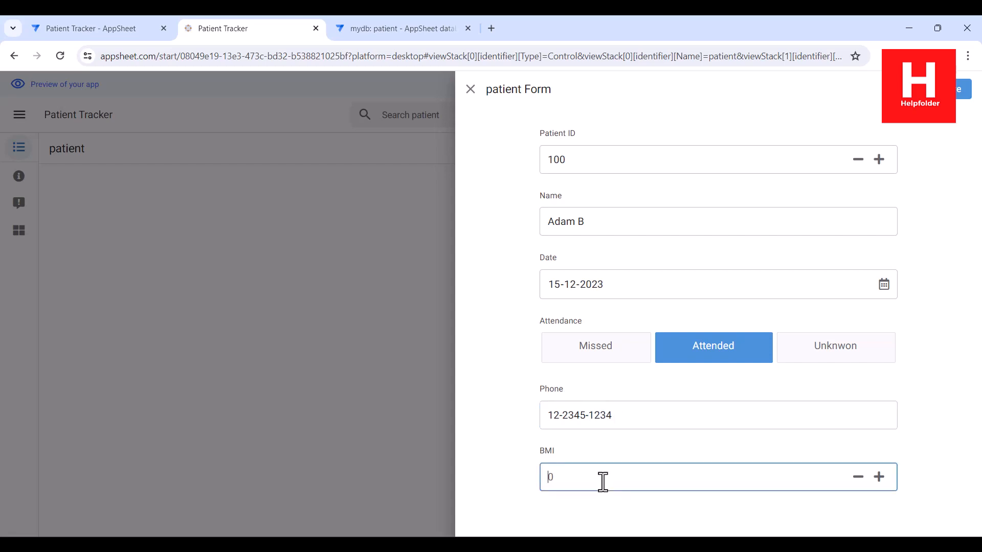
pyautogui.write('28')
pyautogui.click(961, 92)
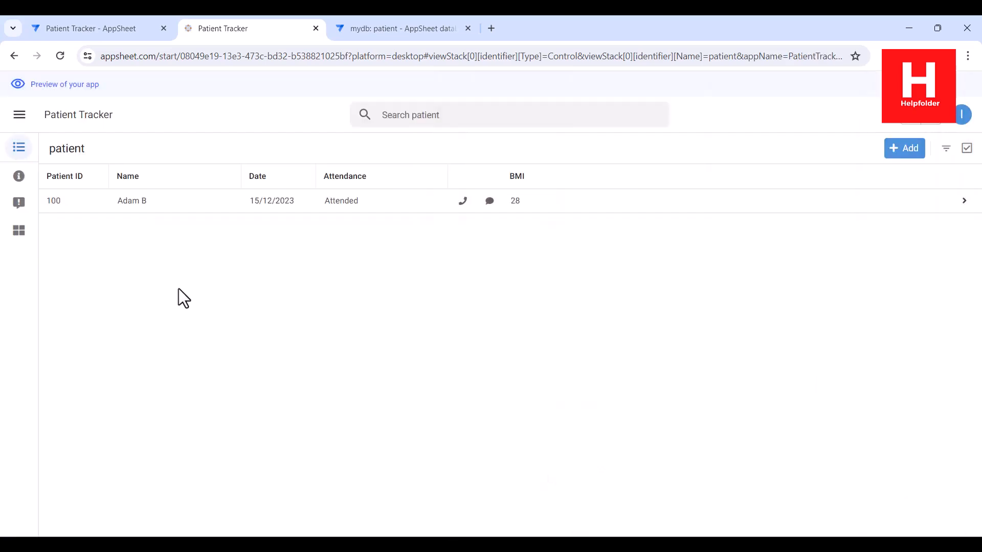